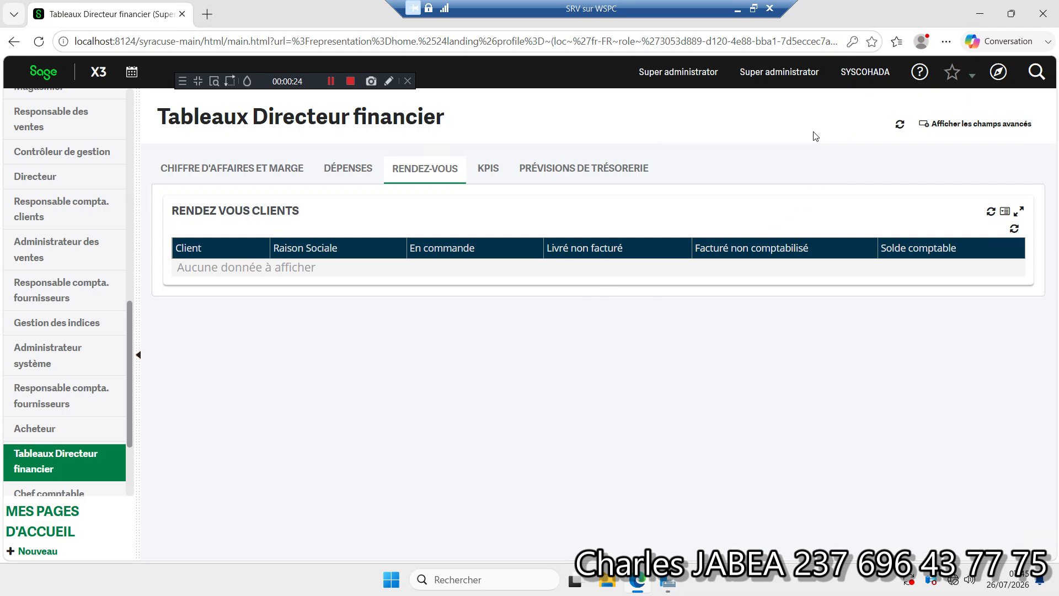
Step: Open journal entry input (Saisie pièces) under Comptabilité and start a new entry
click(998, 73)
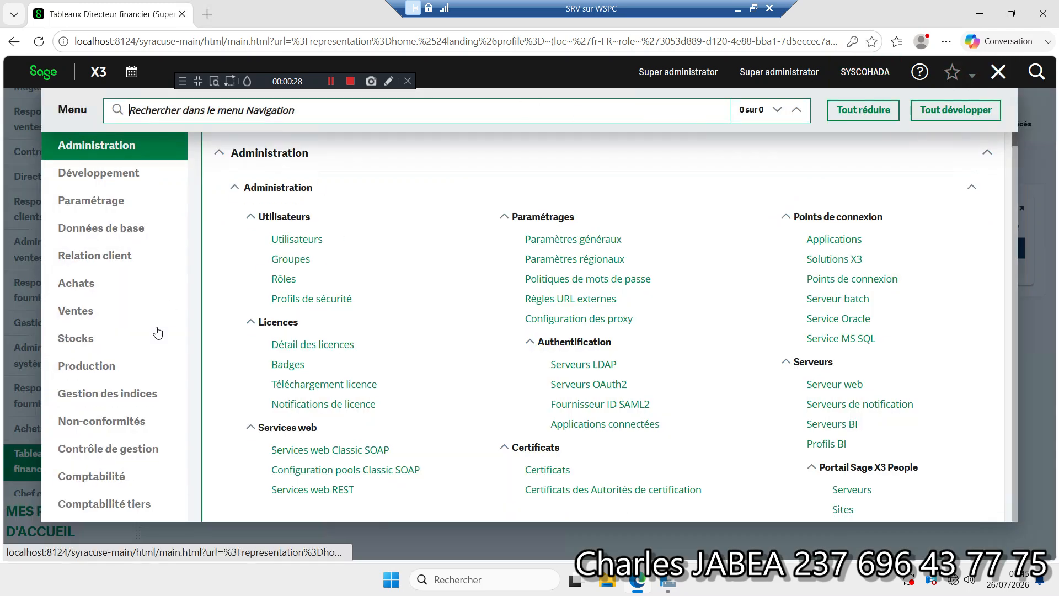
click(131, 473)
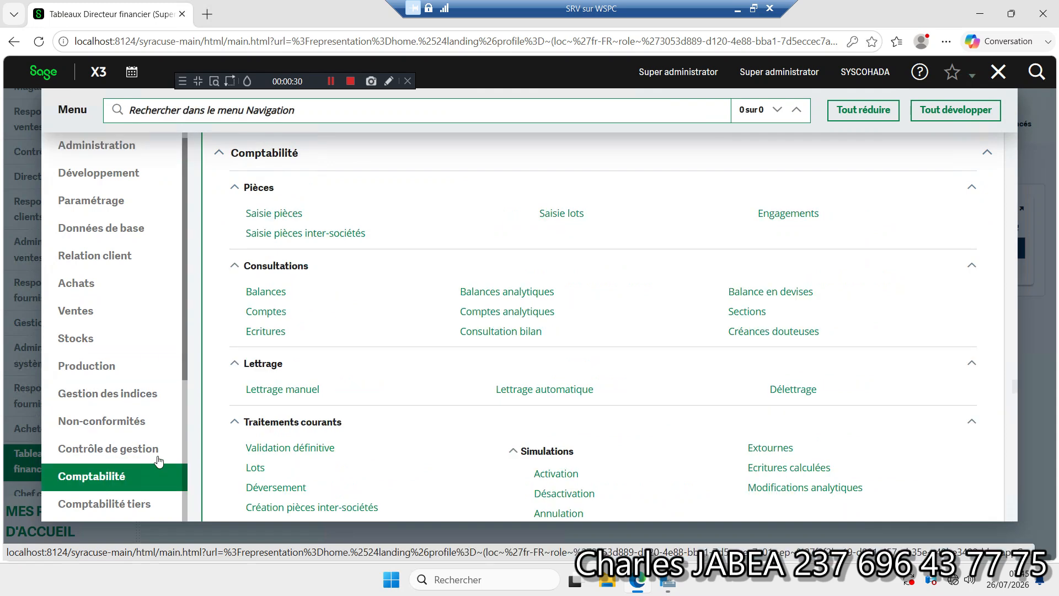
click(274, 214)
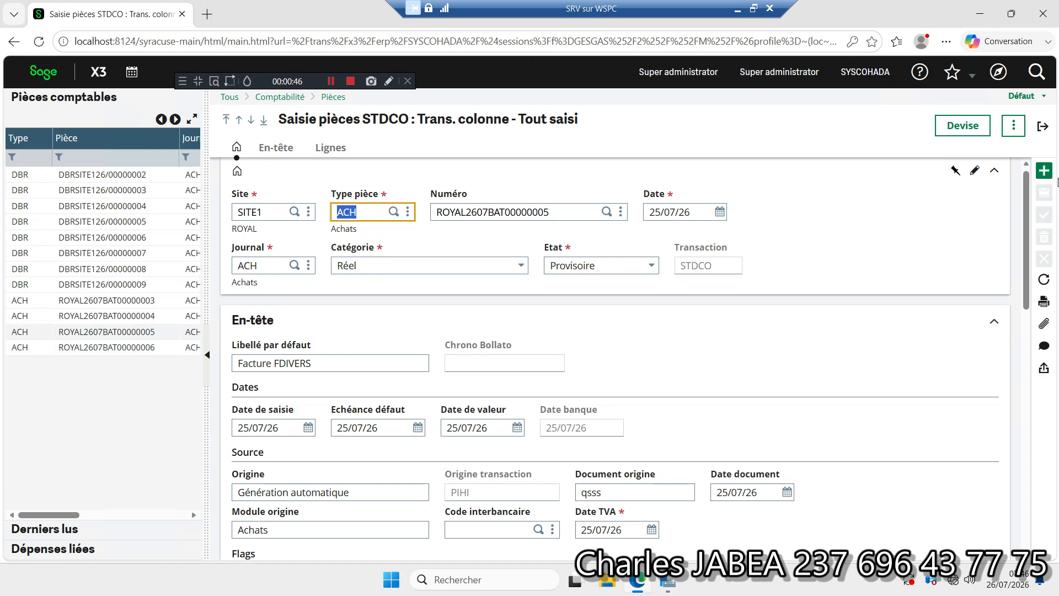
click(1043, 171)
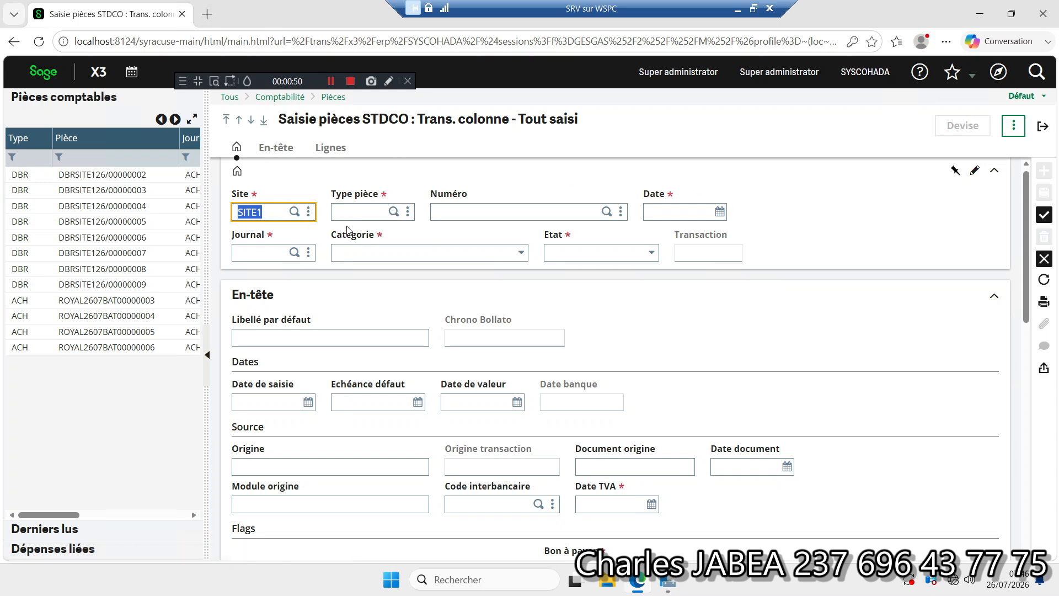
Step: Fill in the entry's identification with type ACH, date 26/07/26, journal ACH, category Réel and status Provisoire
click(393, 211)
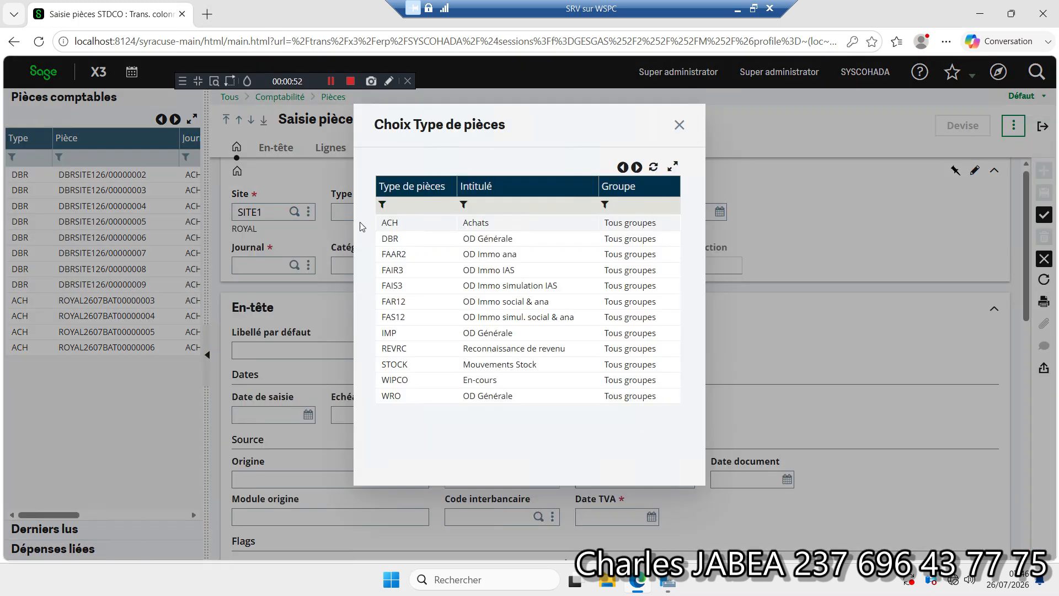
click(441, 224)
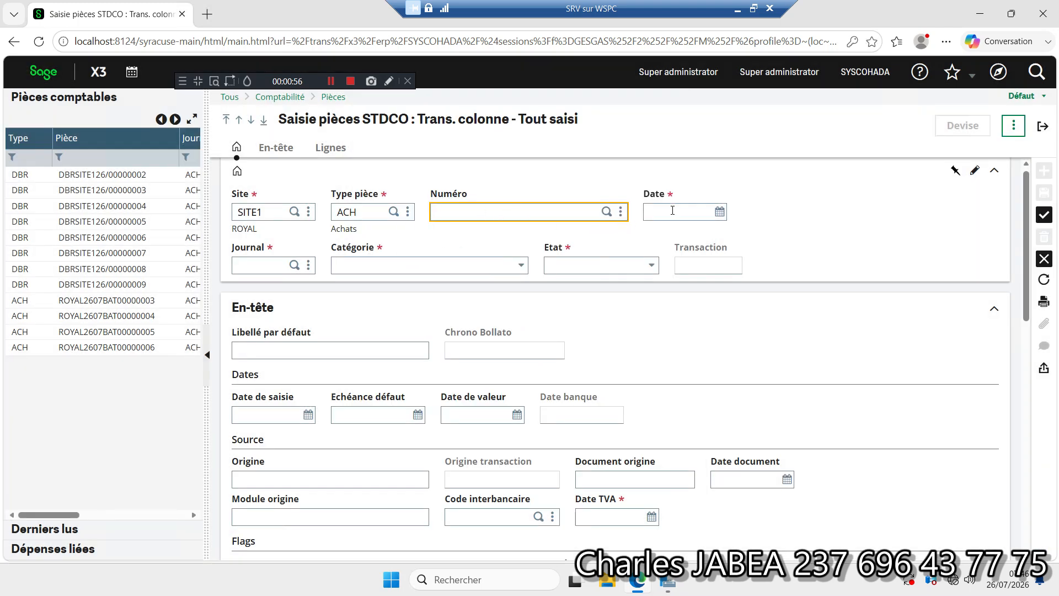
click(660, 213)
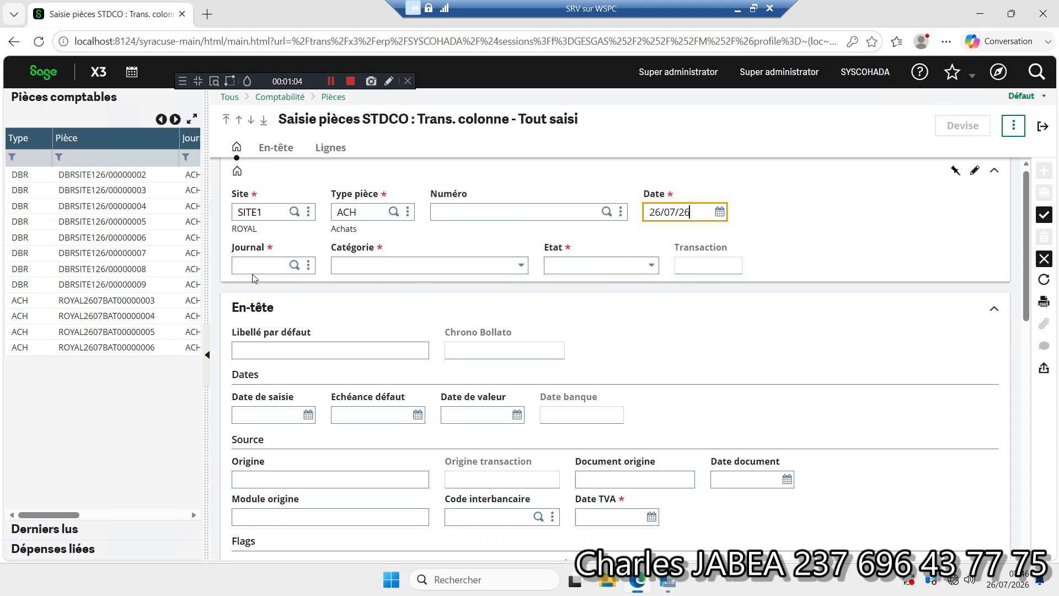
click(278, 265)
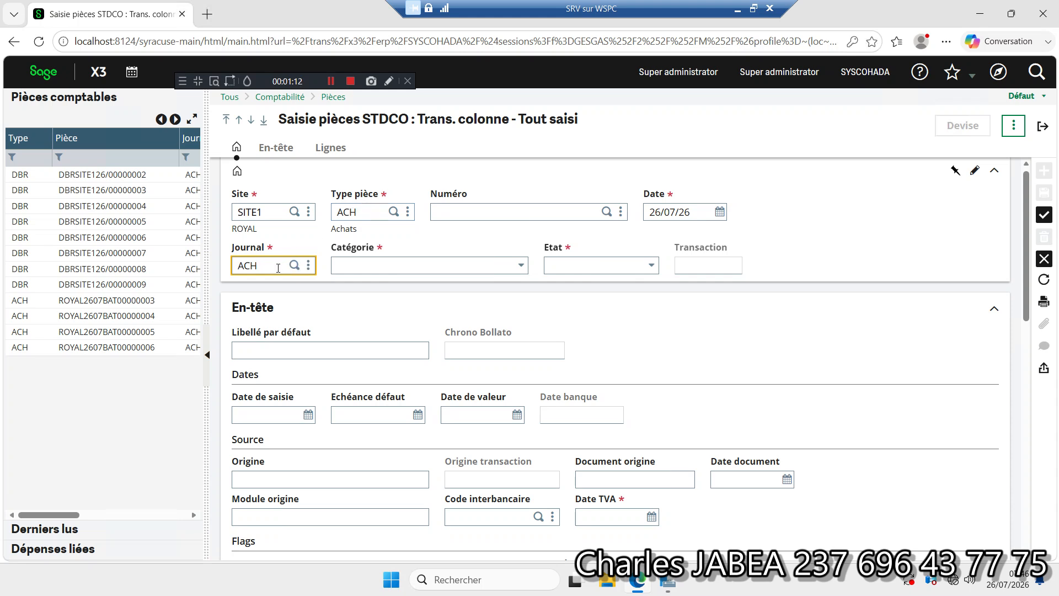
click(356, 265)
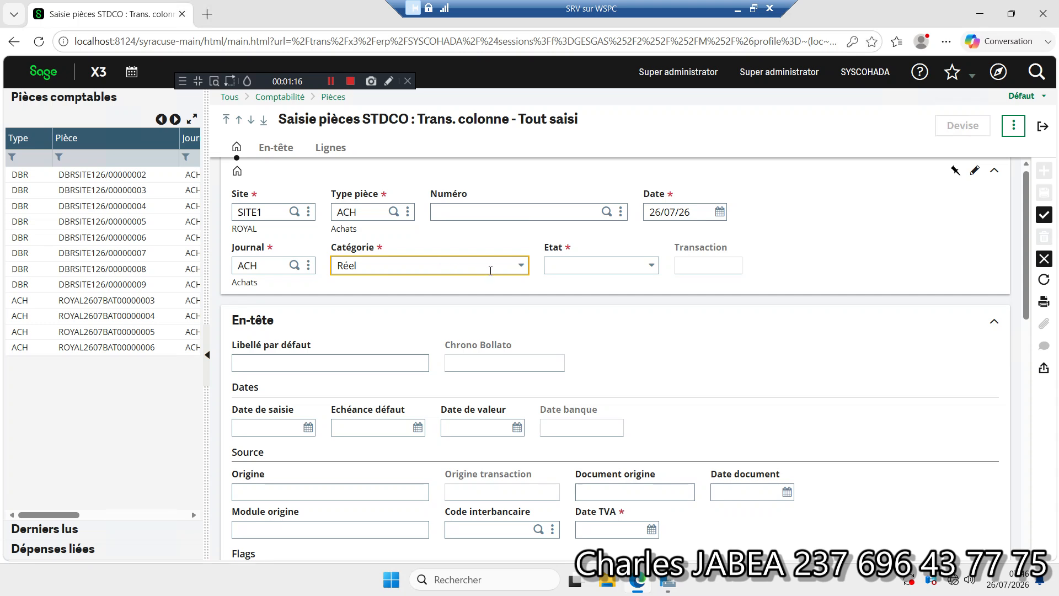
click(580, 267)
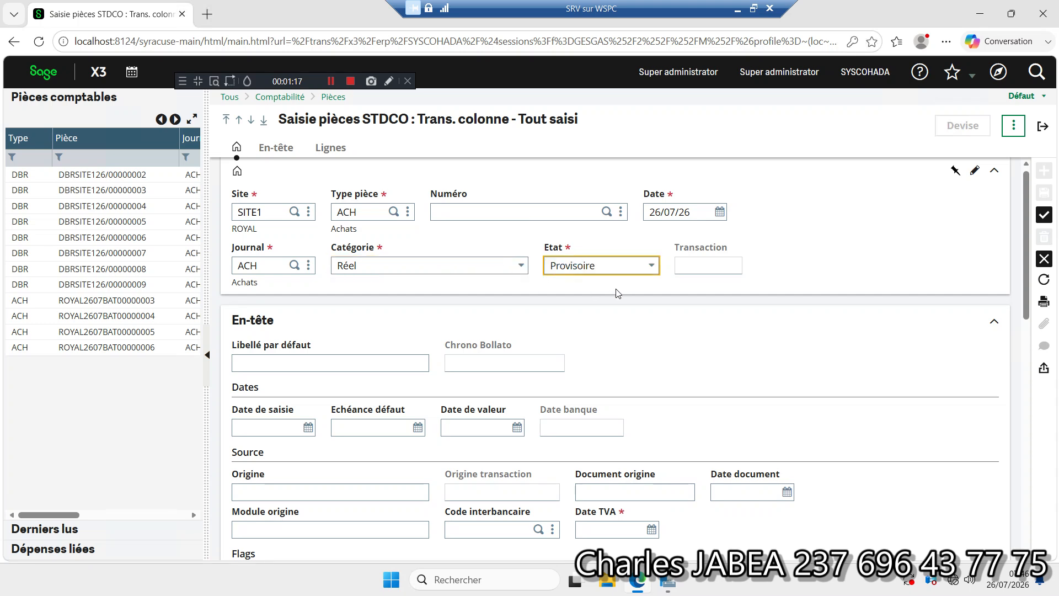
click(652, 267)
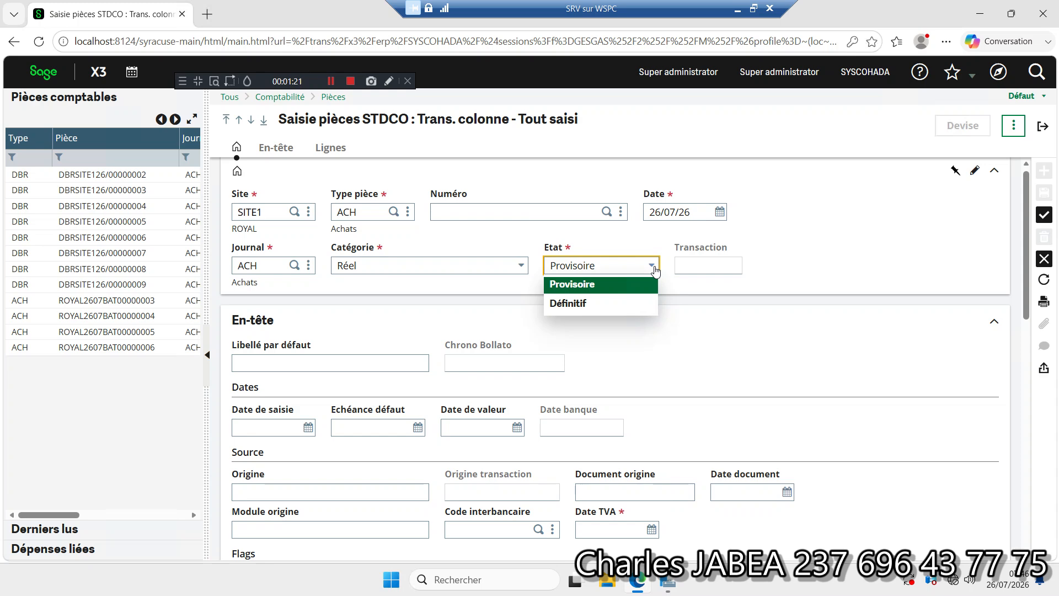
click(680, 281)
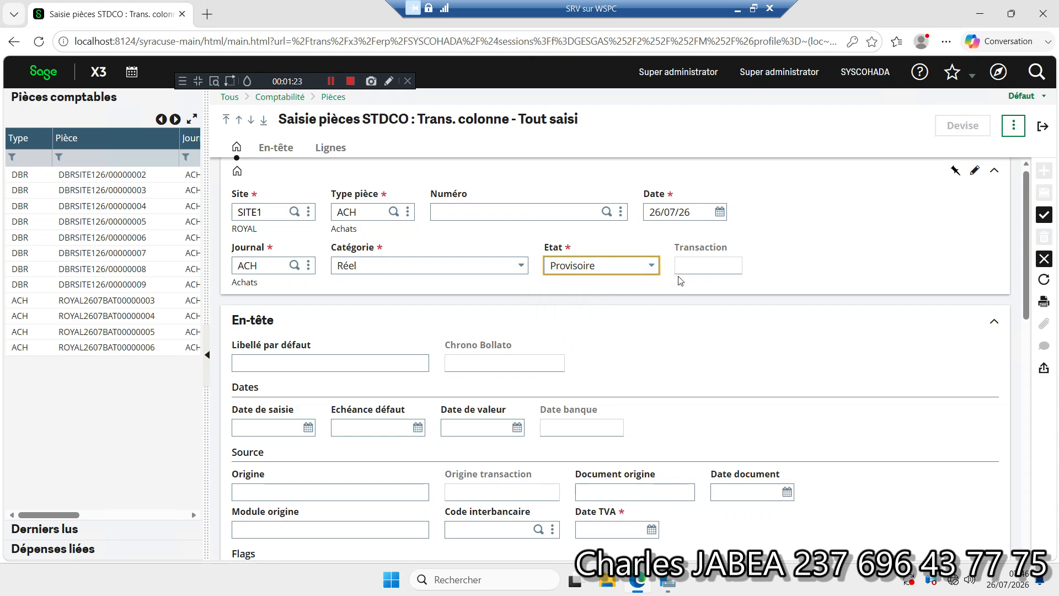
Step: Enter "Facture N° 001/05" as the entry's default description (Libellé par défaut)
click(324, 364)
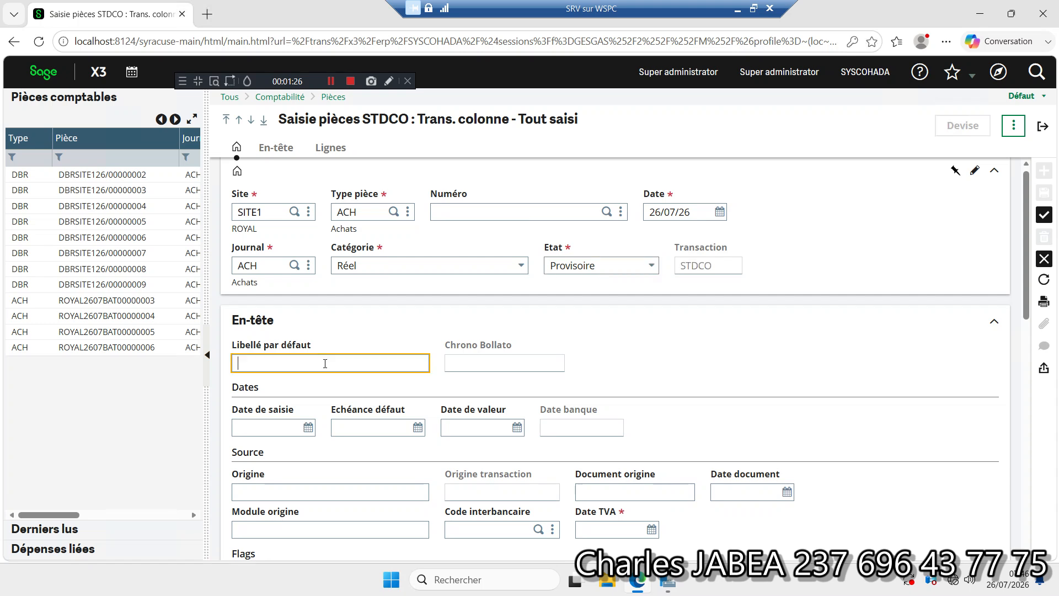
text(Fac)
text(ture N° 001/05)
Step: Fill in the first entry line with account 601100 and a debit of 500000
drag(1028, 258, 1007, 424)
scroll(987, 441, down, 4)
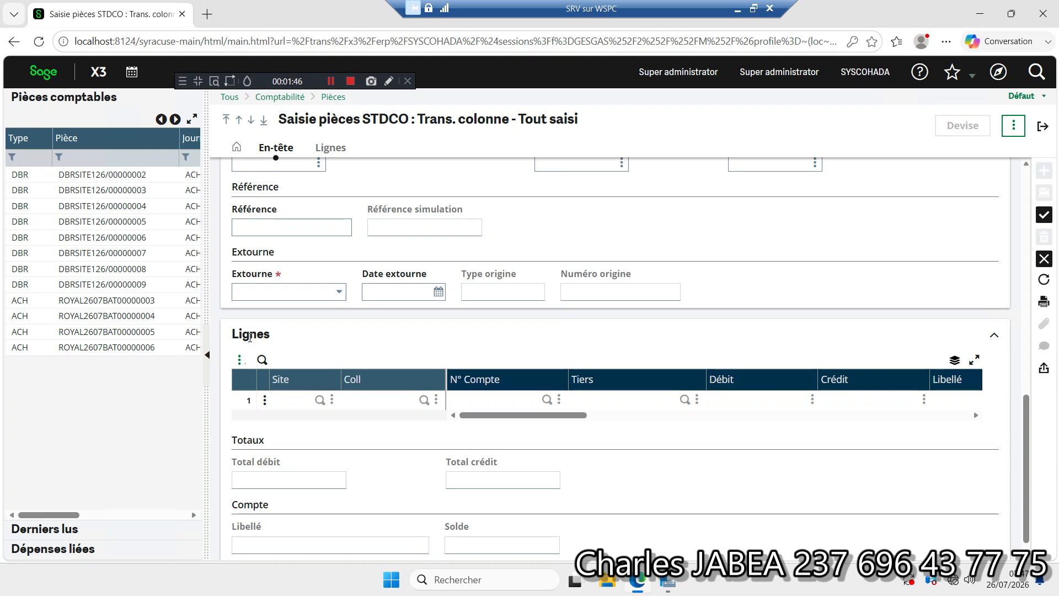
click(483, 399)
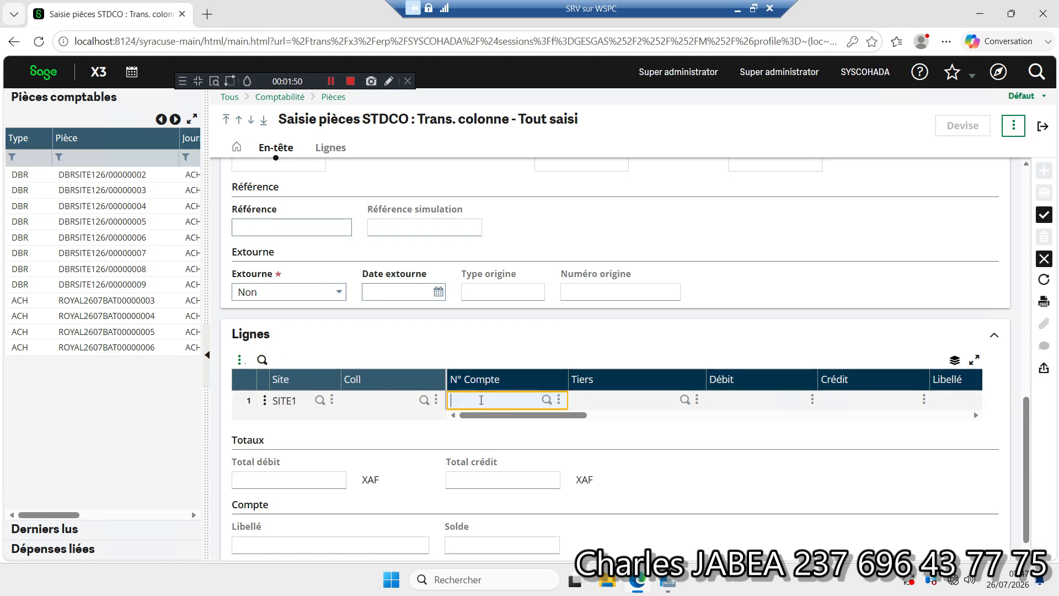
text(6011)
key(Tab)
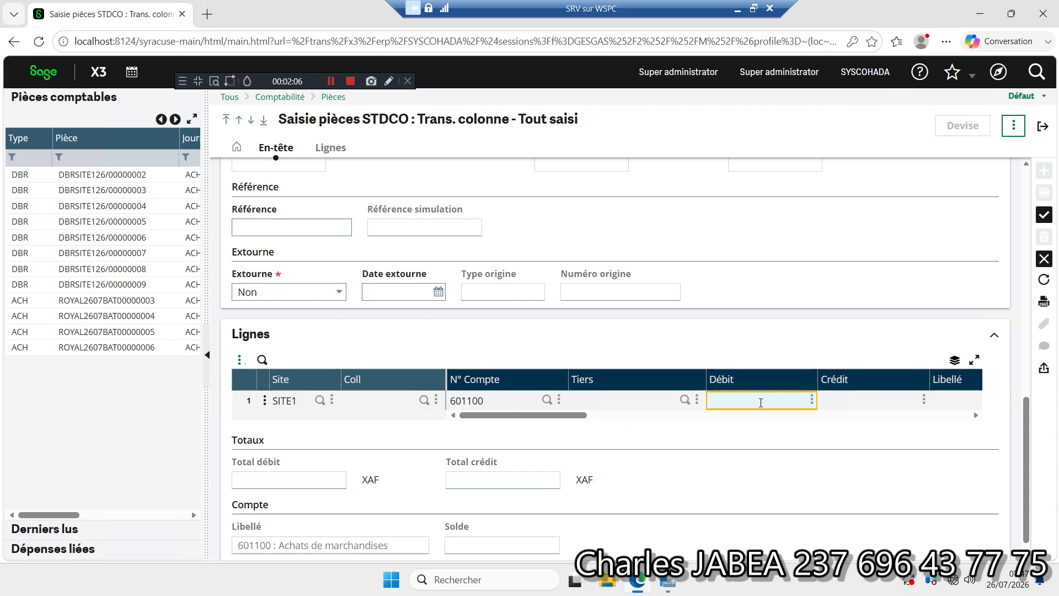
text(00000)
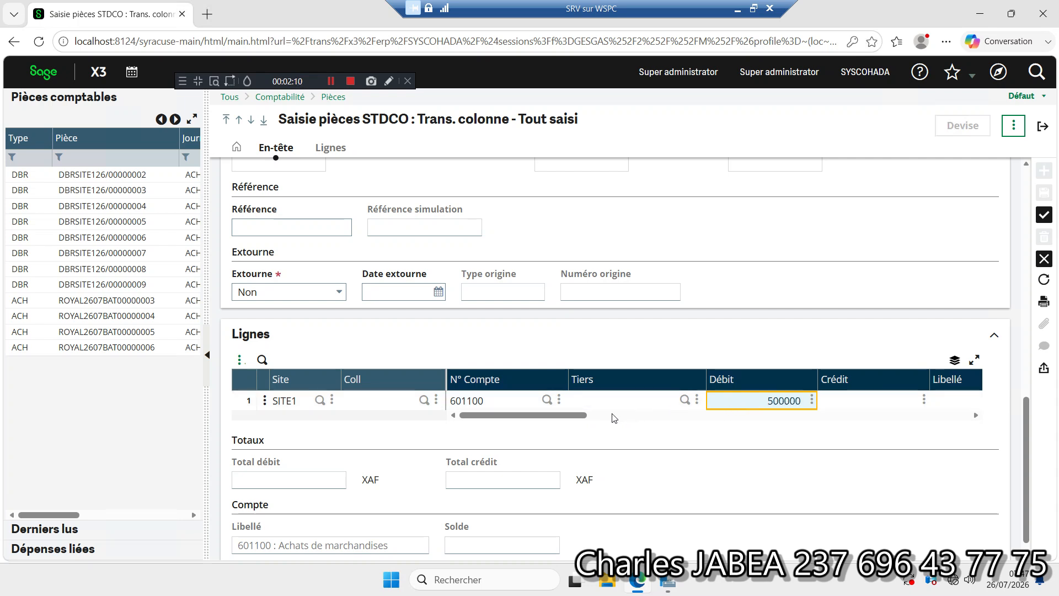
key(Tab)
Step: Assign the distribution key CC (Centre de cout) to the first entry line
drag(582, 420, 588, 421)
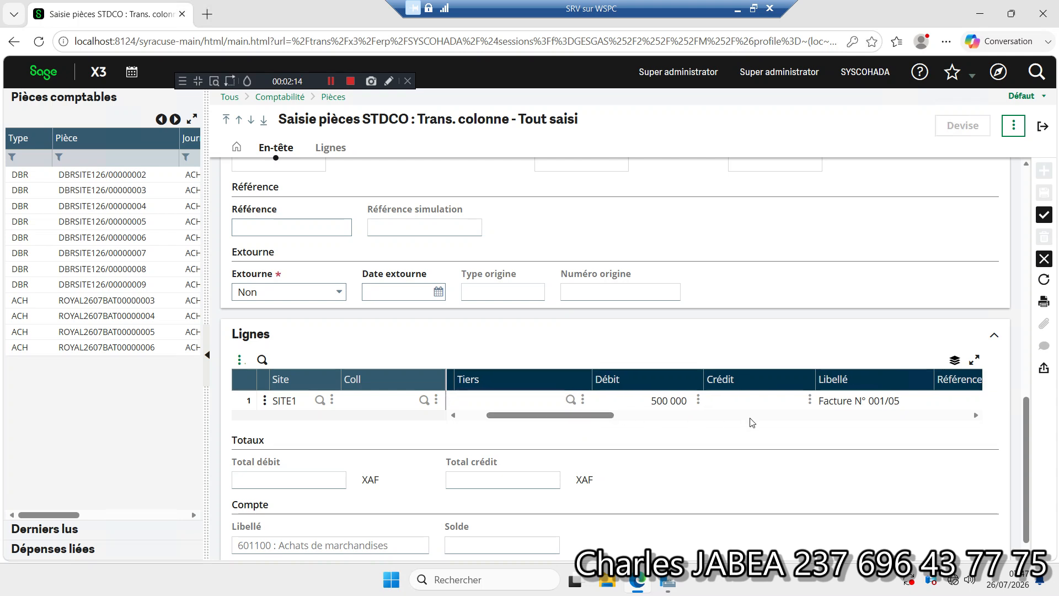
click(881, 401)
key(Tab)
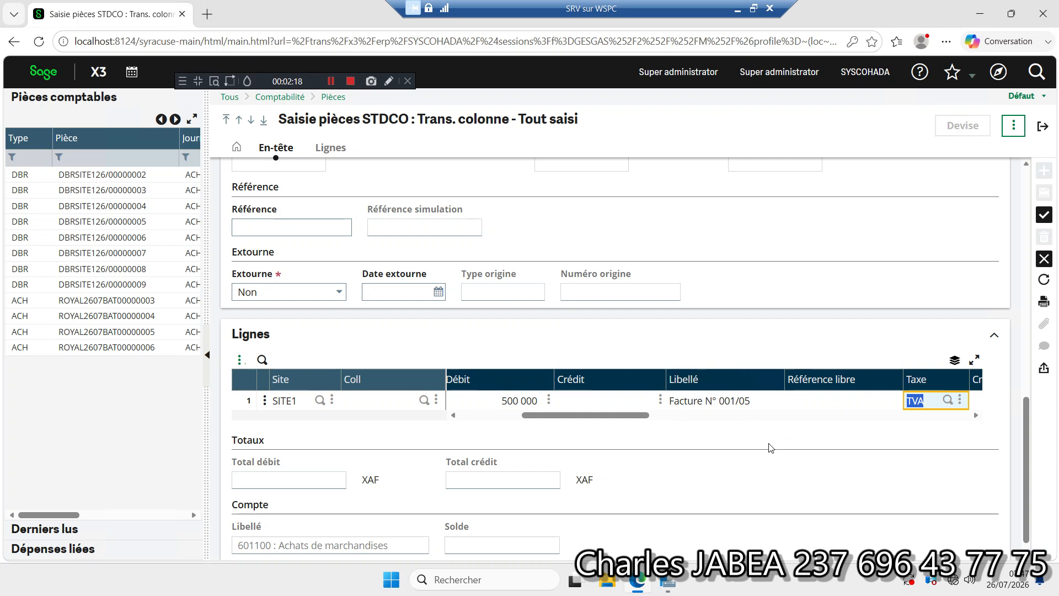
key(Tab)
key(Tab)
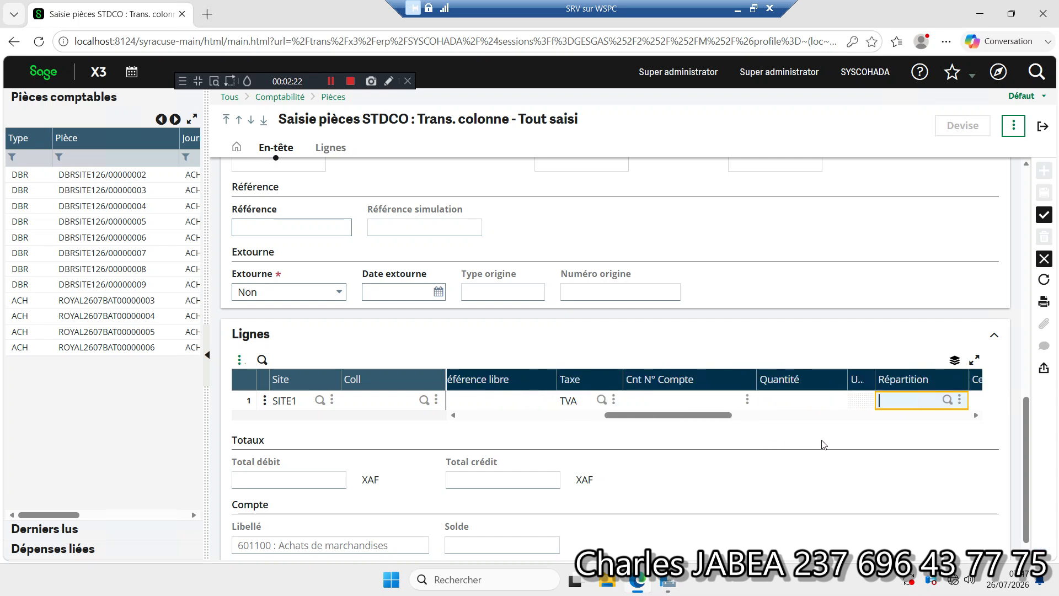
click(947, 401)
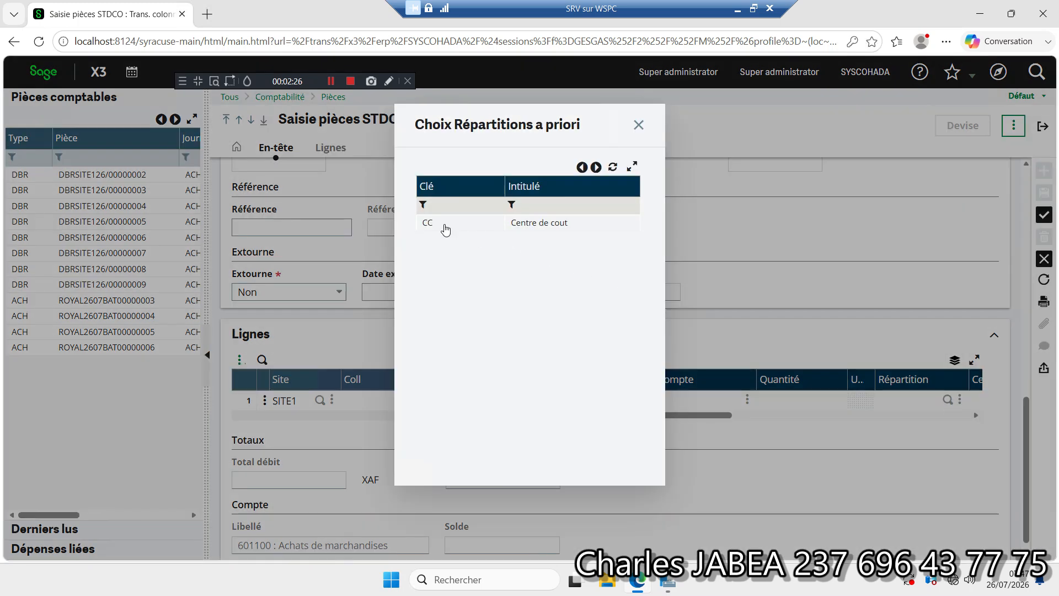
click(441, 223)
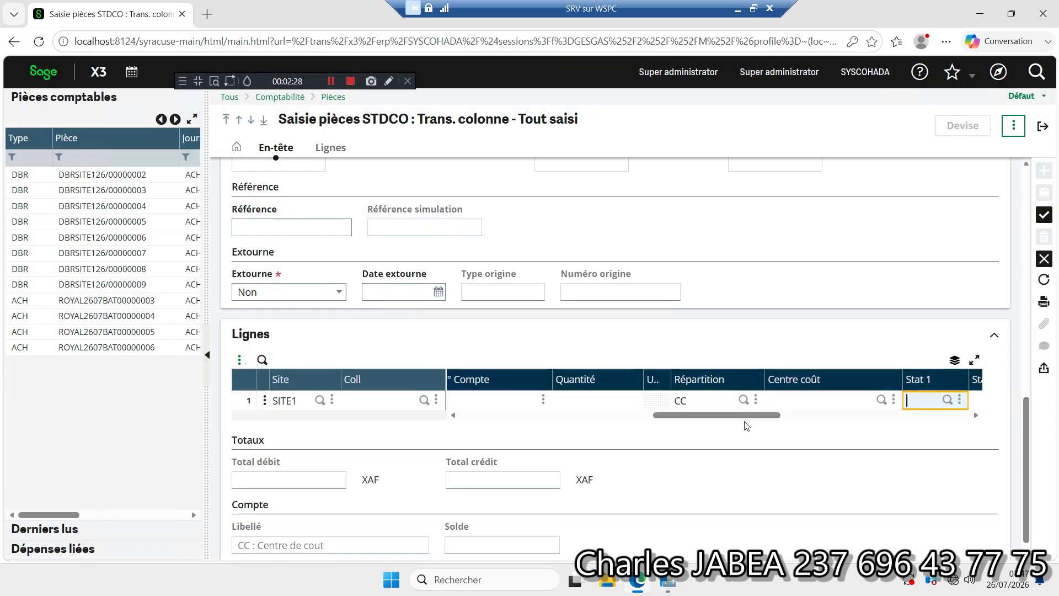
mouse_move(696, 419)
mouse_down()
mouse_move(794, 423)
mouse_move(691, 419)
mouse_up()
click(714, 400)
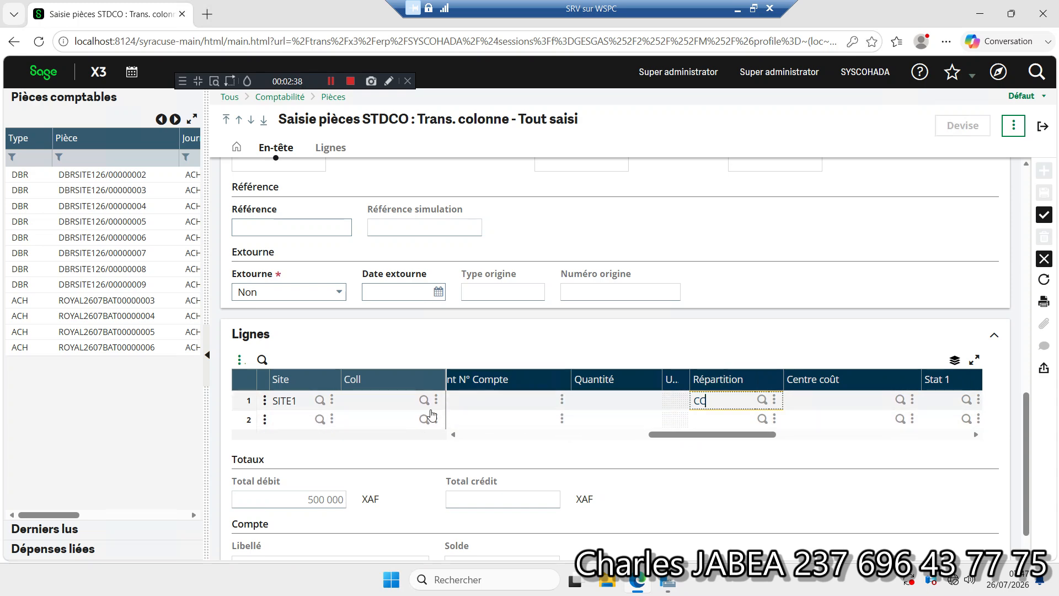
Step: Add a second entry line on account 445200 with a debit of 96 250
click(661, 436)
drag(661, 436, 455, 441)
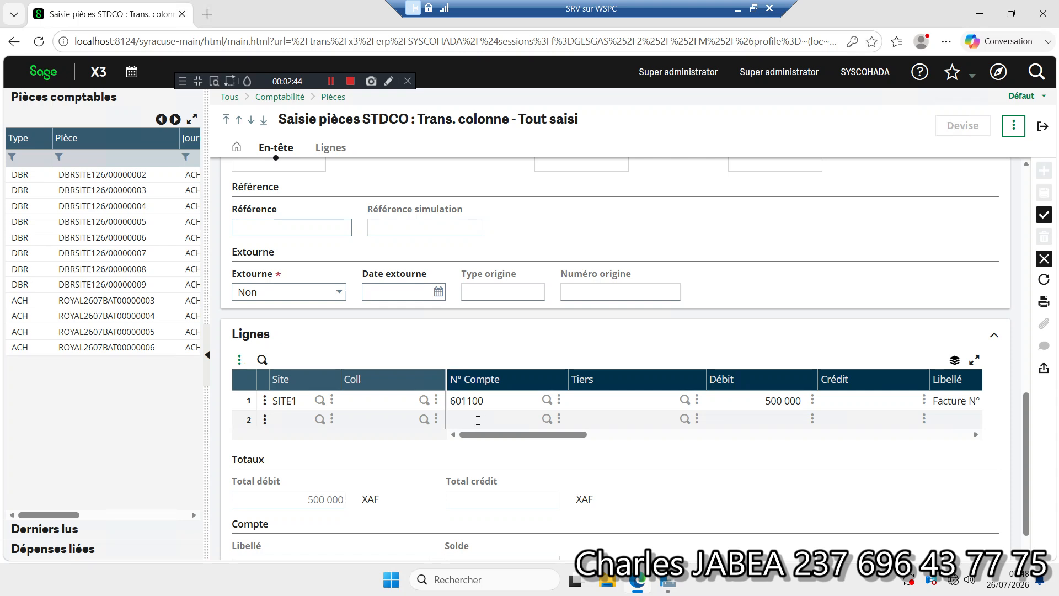
click(478, 420)
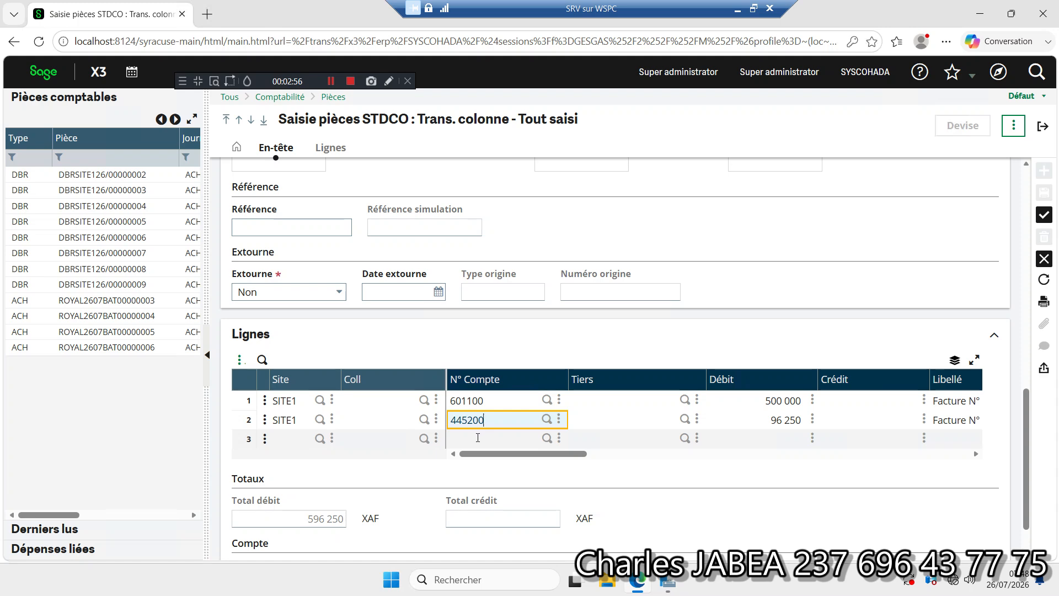
Step: Add a third entry line on supplier account 401100 with the third party FDIVERS
click(478, 437)
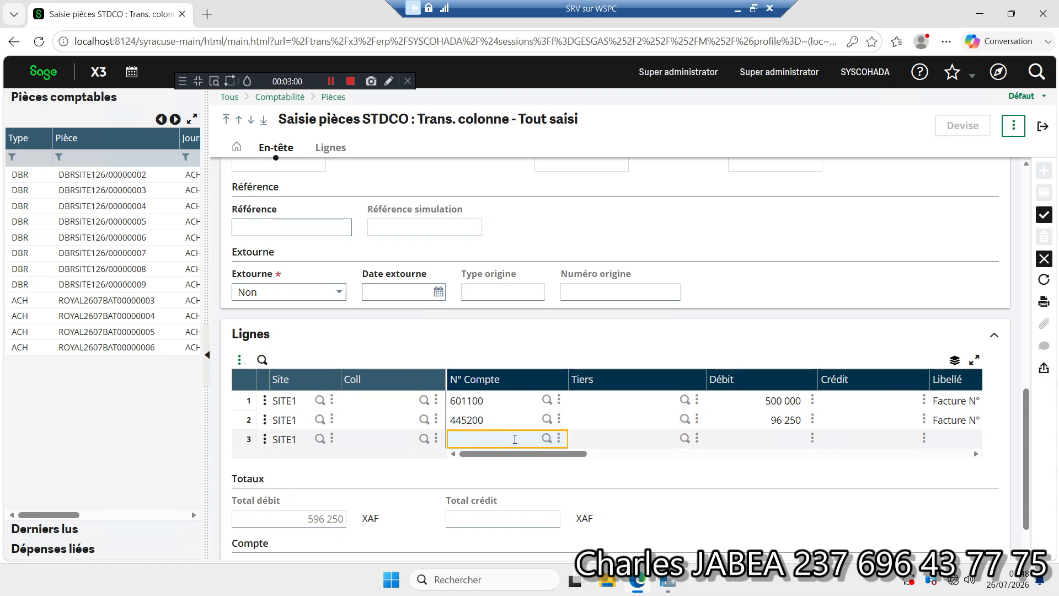
text(4011)
key(Tab)
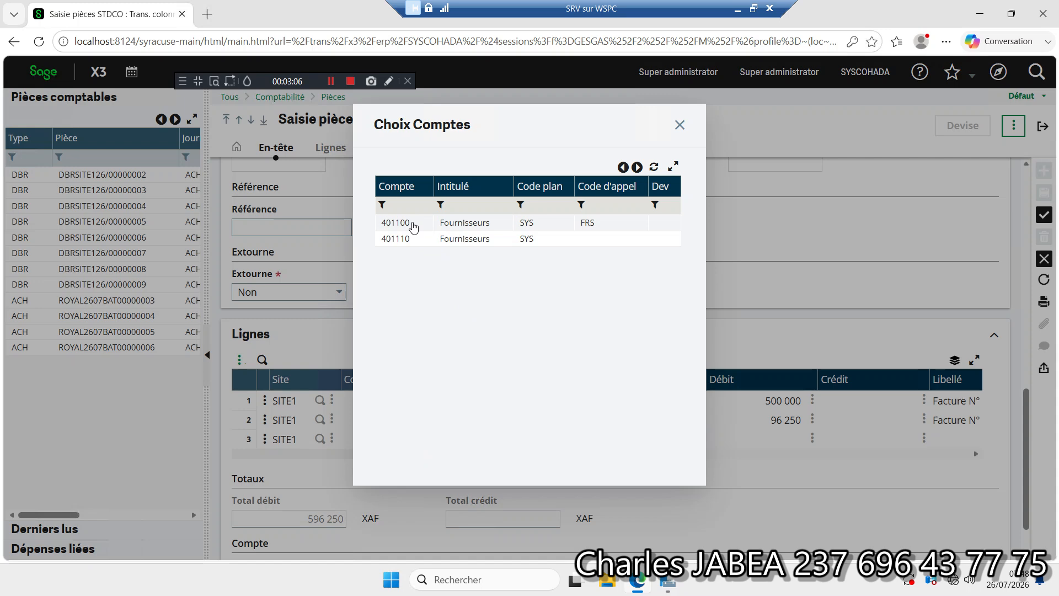
click(414, 226)
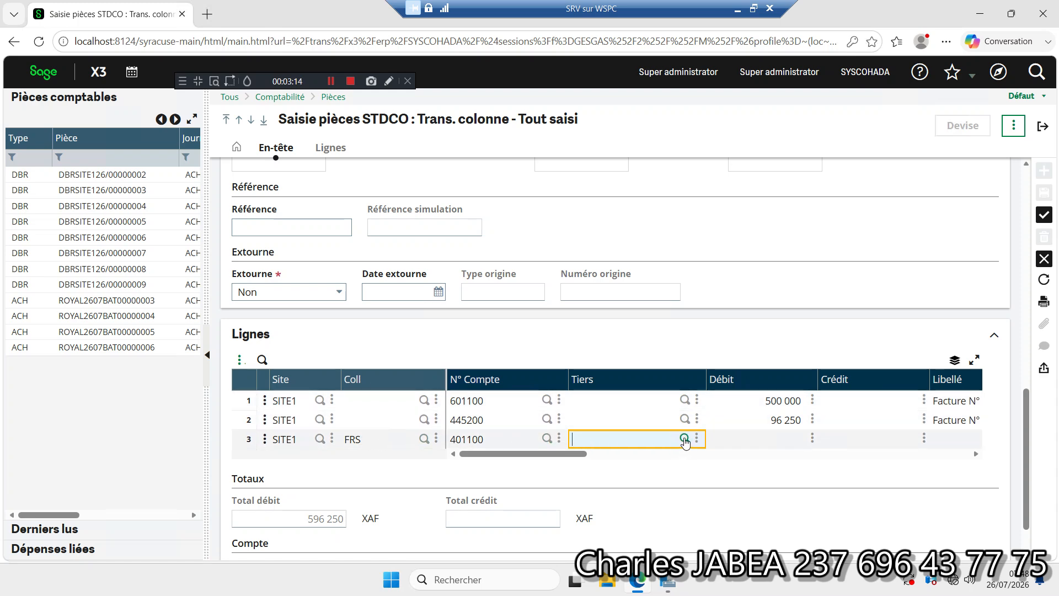
click(684, 438)
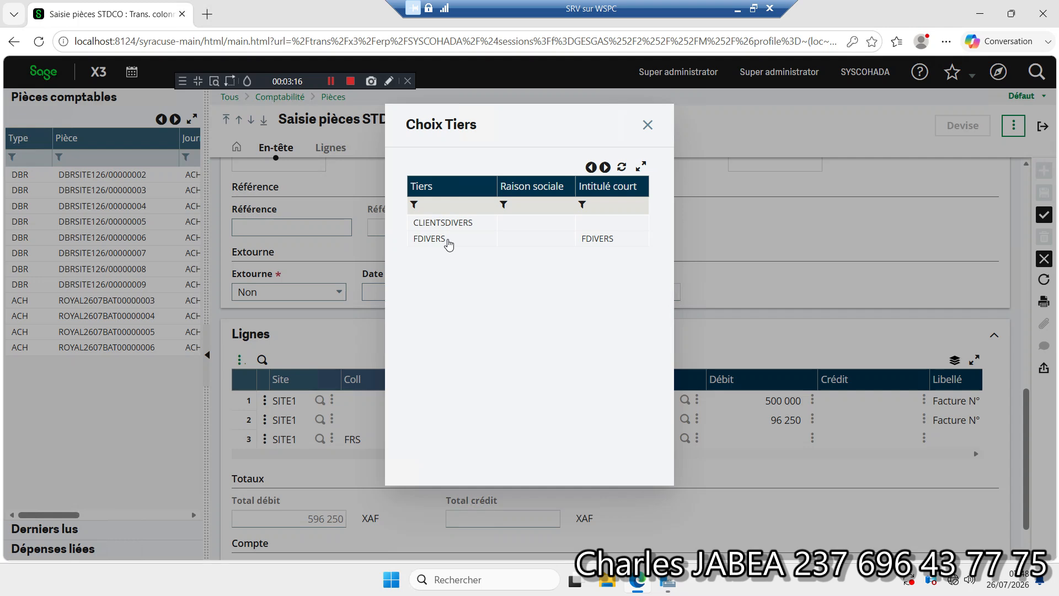
click(447, 239)
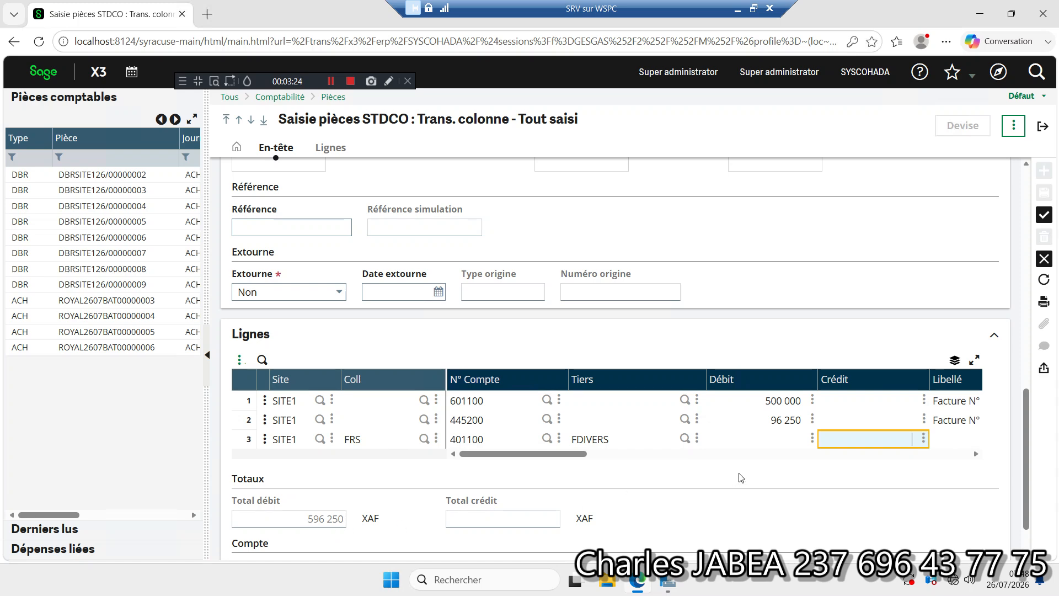
Step: Set the supplier line's credit to 596250 and create the journal entry
text(96250)
key(Tab)
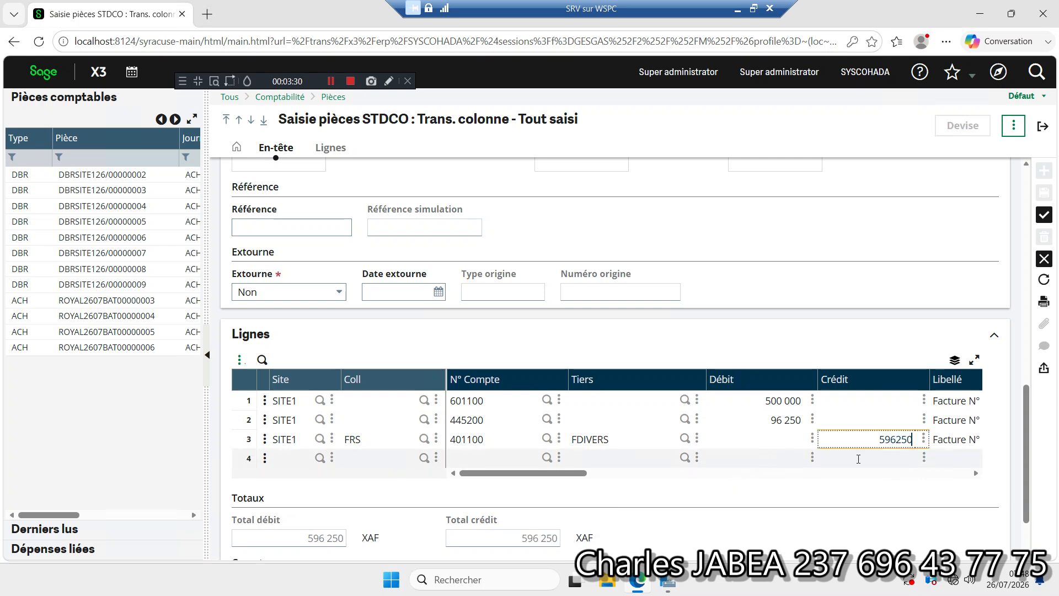
drag(1026, 436, 1023, 472)
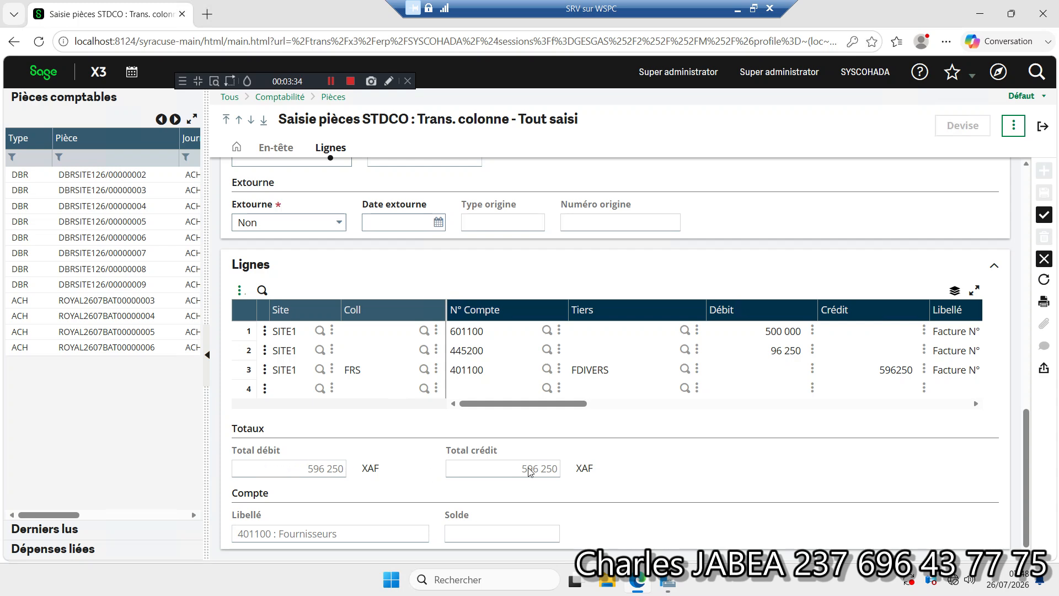
click(1044, 217)
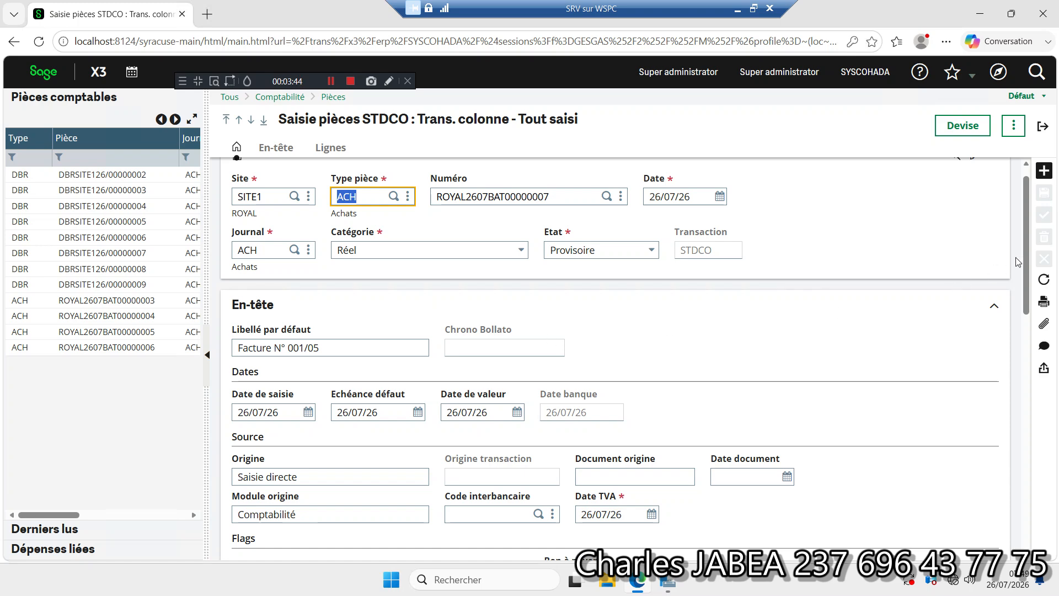
Step: Check the created journal entry, reload the page to refresh the entries list, and open the newest ACH entry
drag(1024, 236, 1024, 388)
drag(1035, 326, 1035, 214)
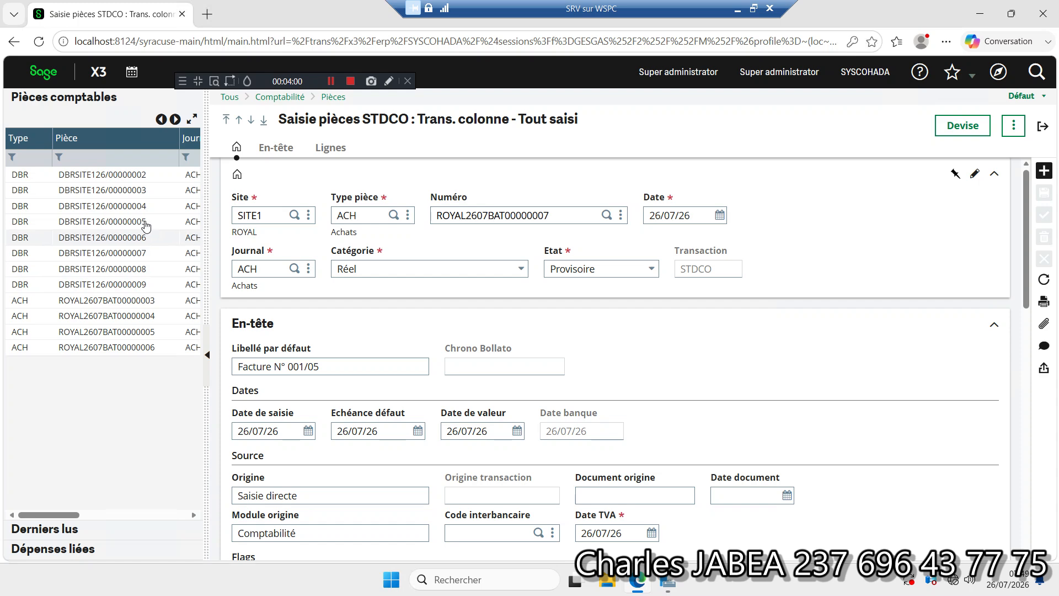
click(39, 42)
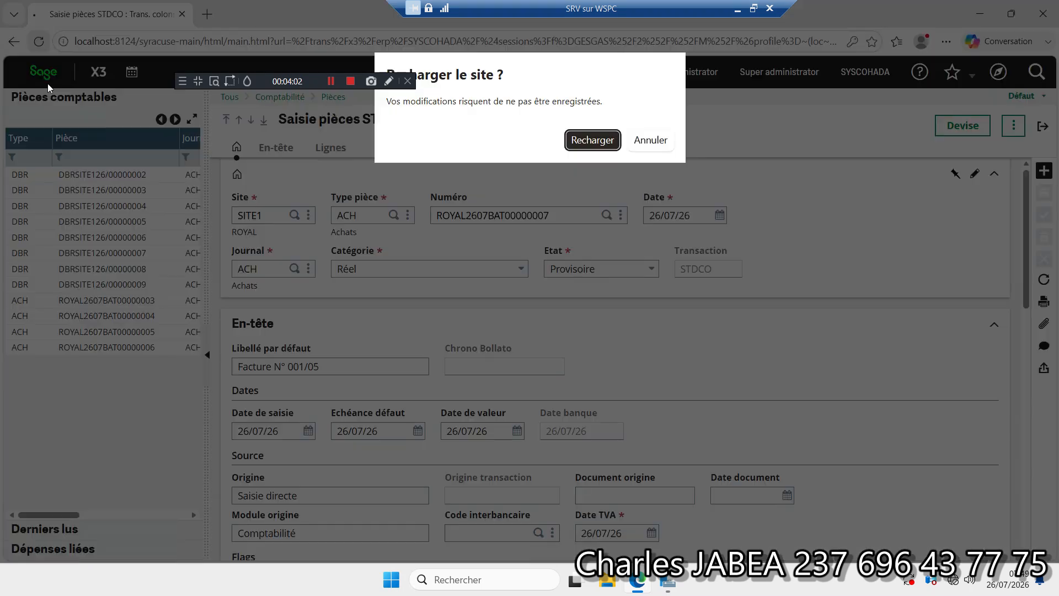
click(590, 141)
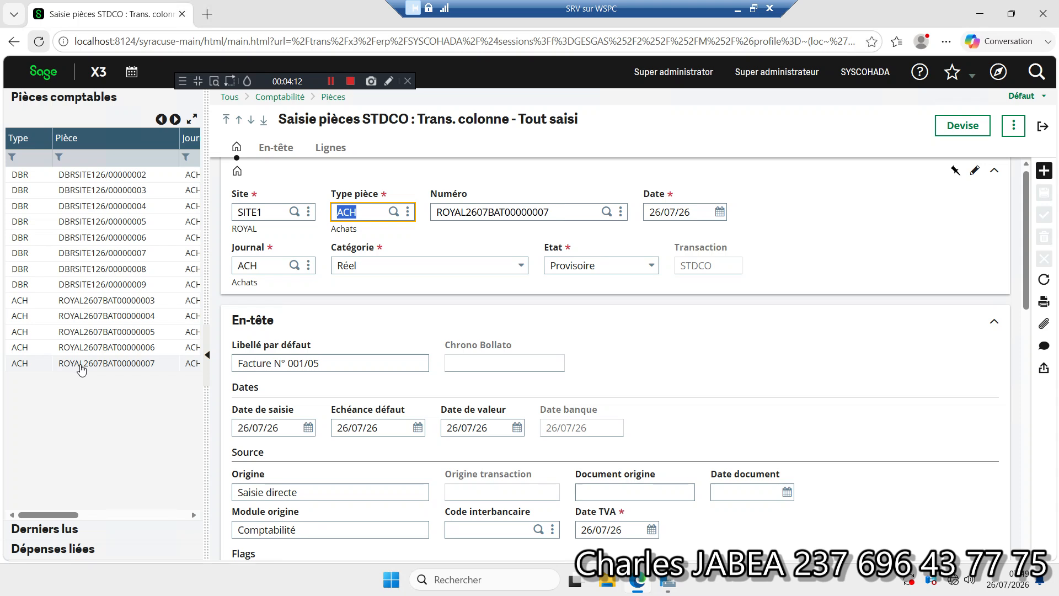
click(135, 368)
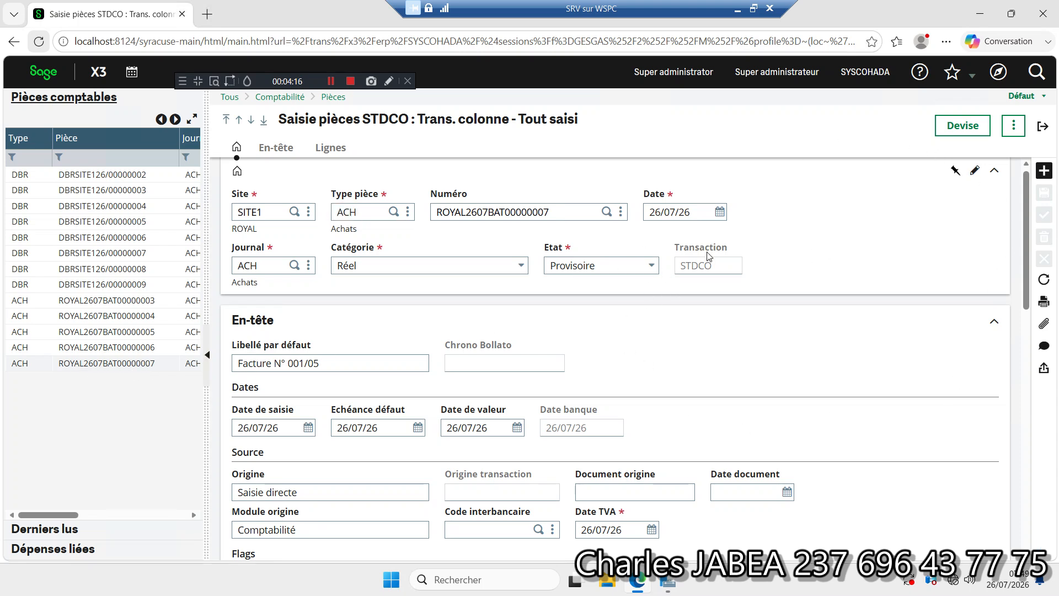
Step: Open the purchase invoices function (Achats, Factures) with the STD Standard transaction
click(998, 72)
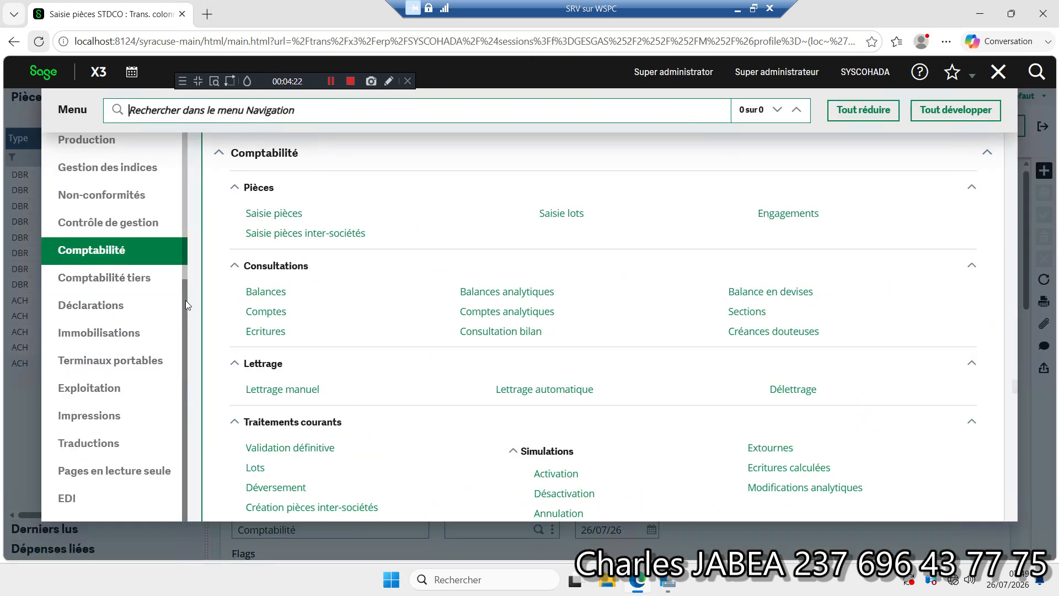
drag(184, 298, 199, 218)
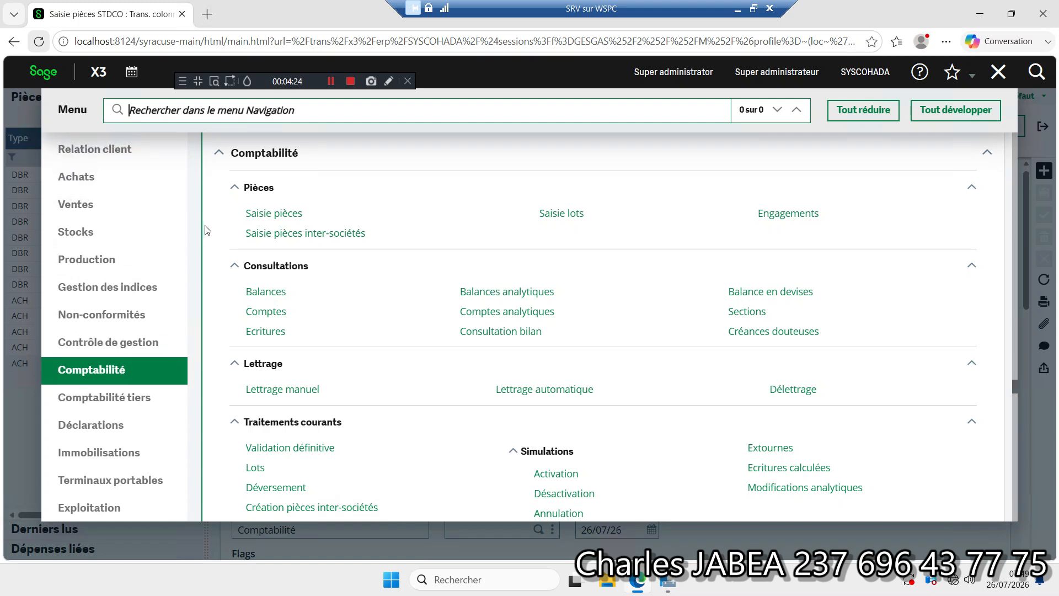
click(104, 187)
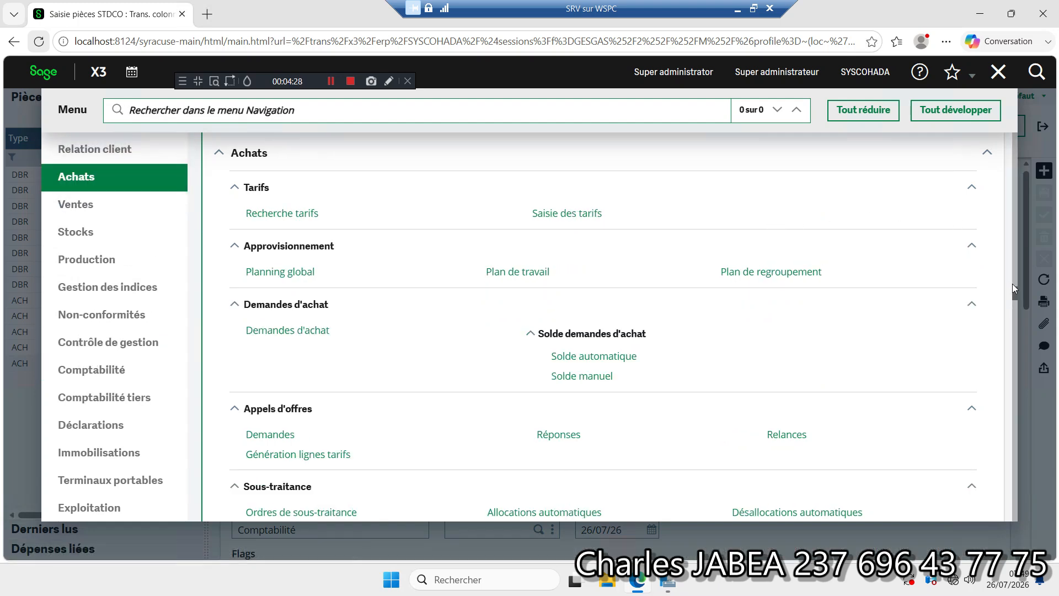
drag(1013, 291, 1014, 296)
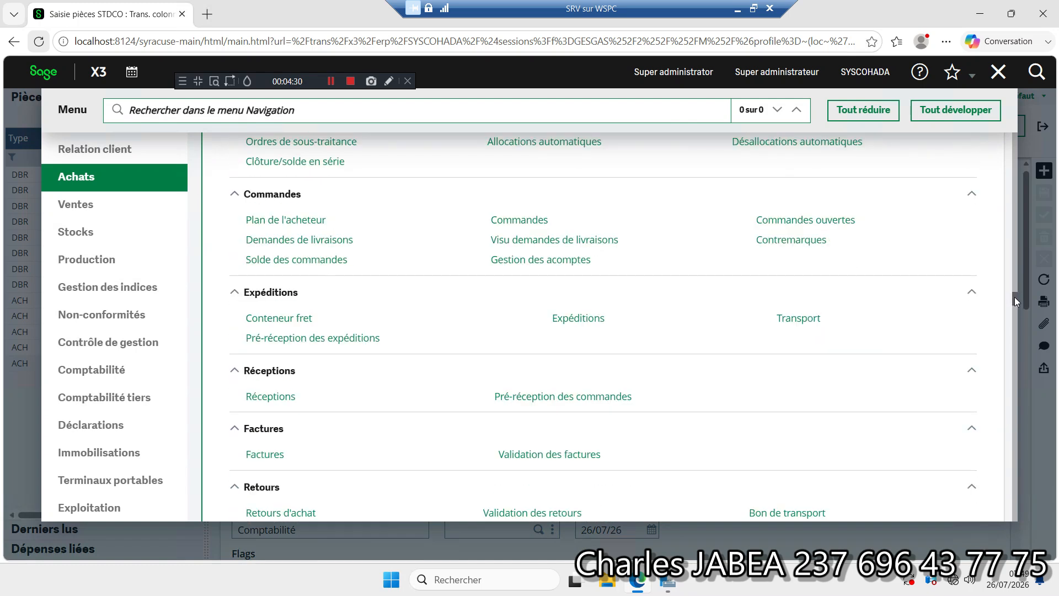
click(263, 454)
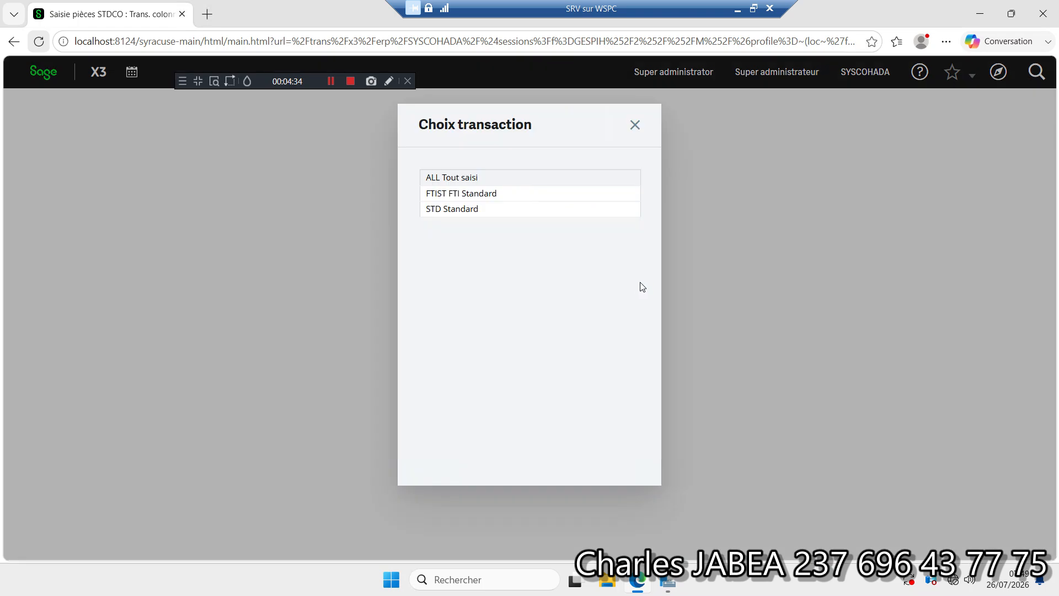
click(452, 214)
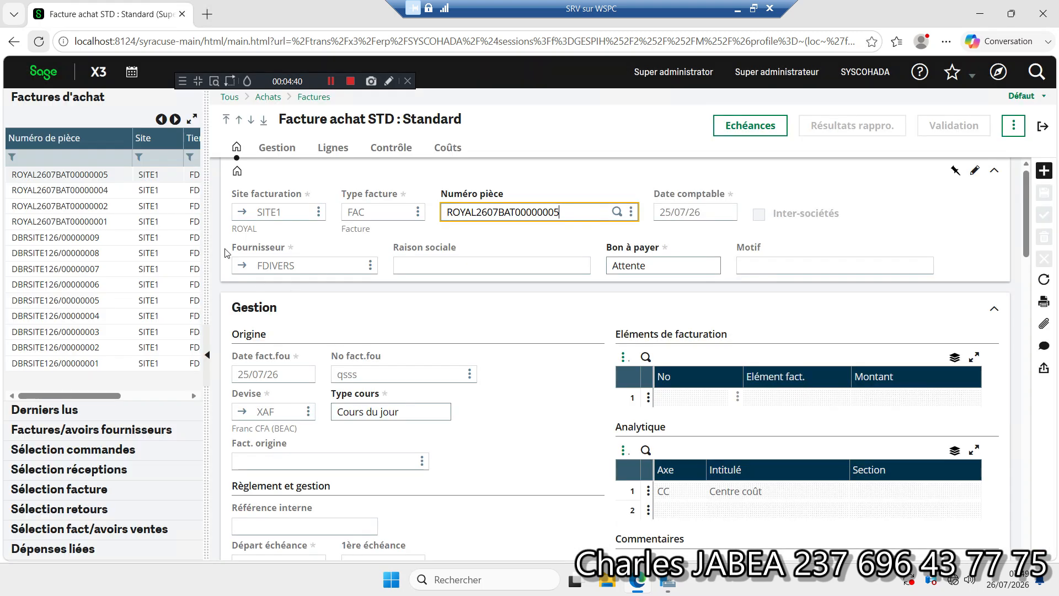
Step: Start a new purchase invoice of type FAC for supplier FDIVERS
click(1043, 170)
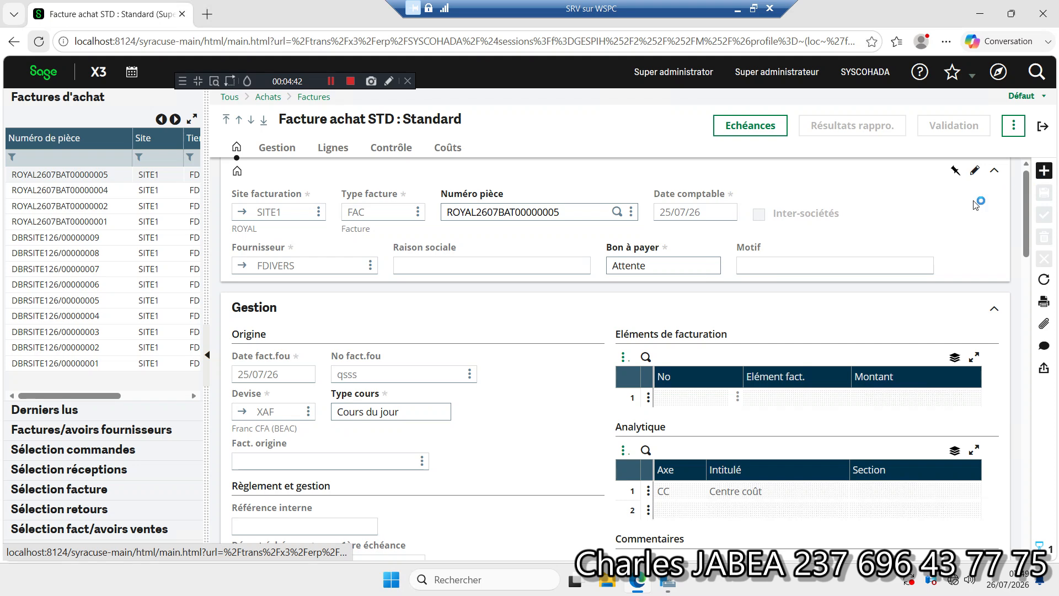
click(405, 212)
click(392, 224)
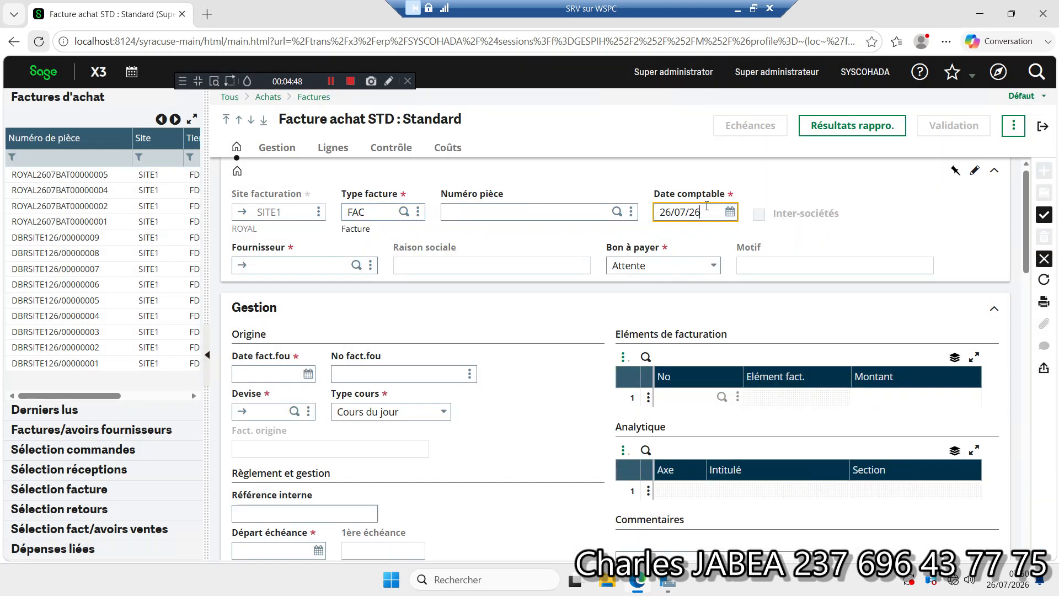
click(321, 264)
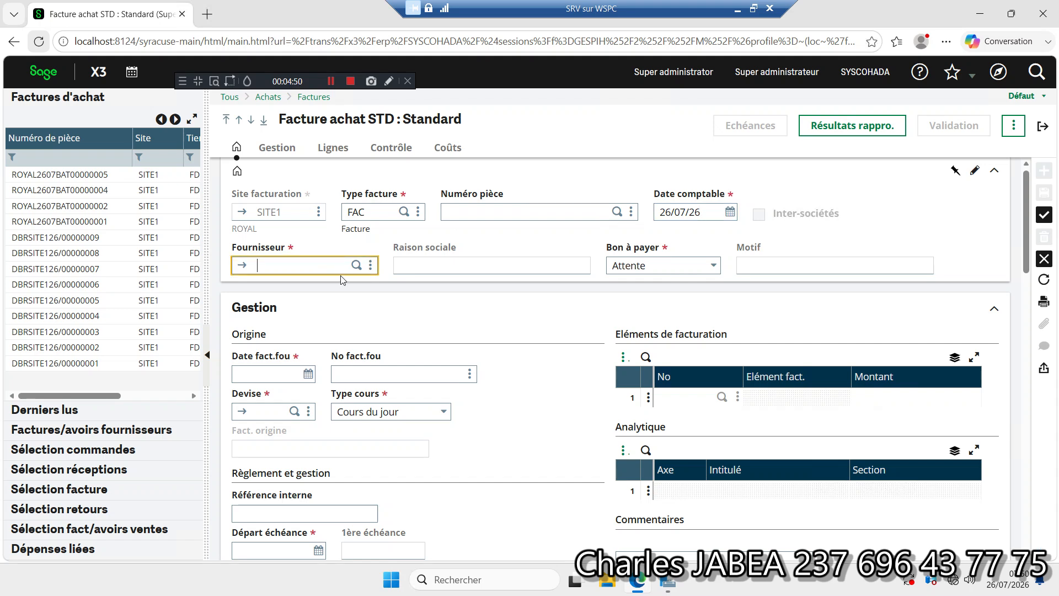
click(357, 265)
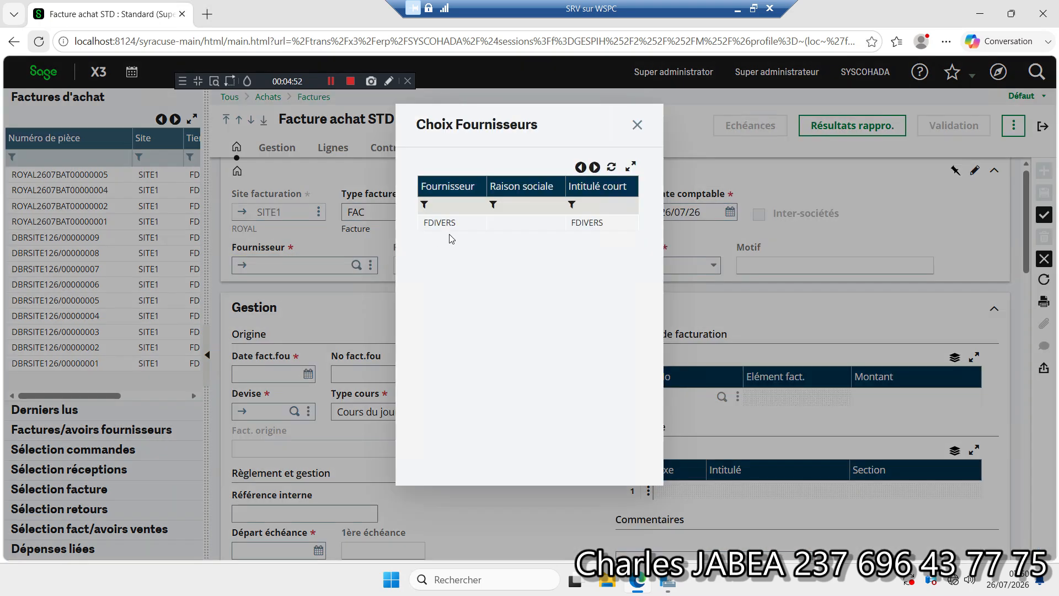
click(439, 223)
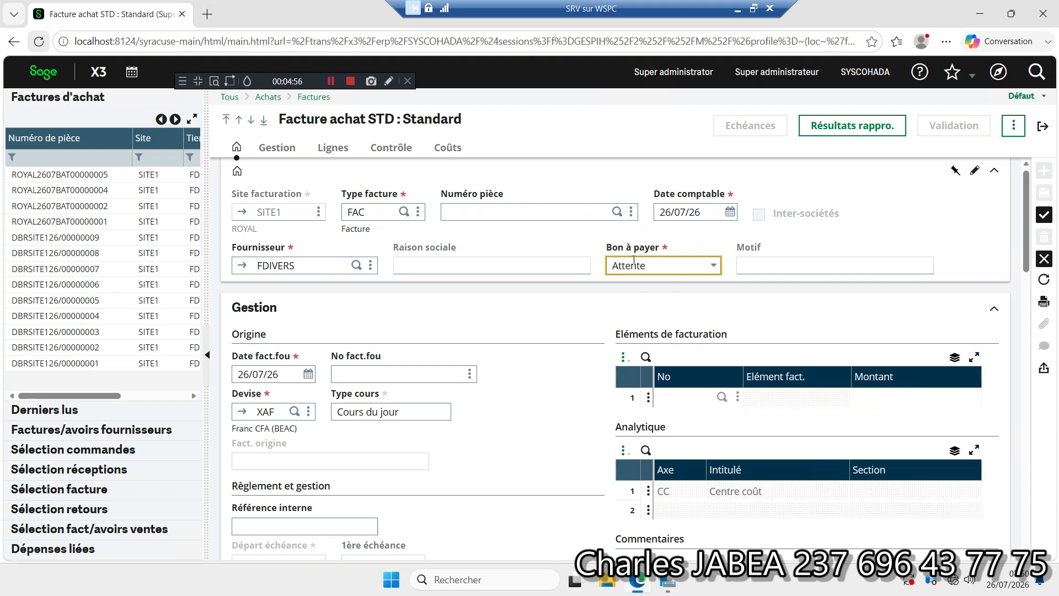
Step: Set the supplier's invoice number (No fact.fou) to FR008
drag(1025, 240, 1021, 351)
scroll(652, 337, down, 5)
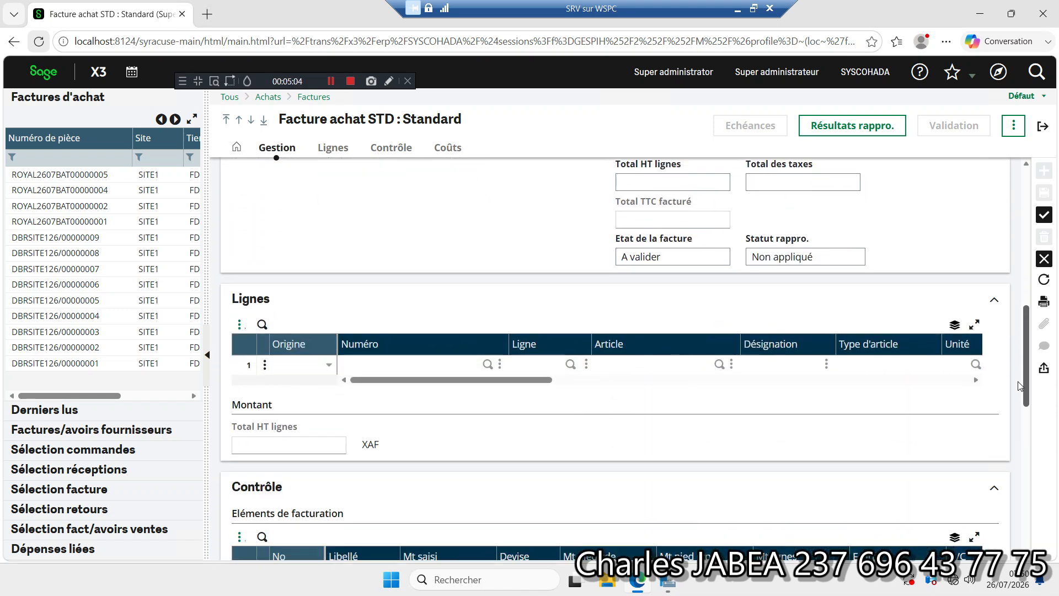
click(345, 265)
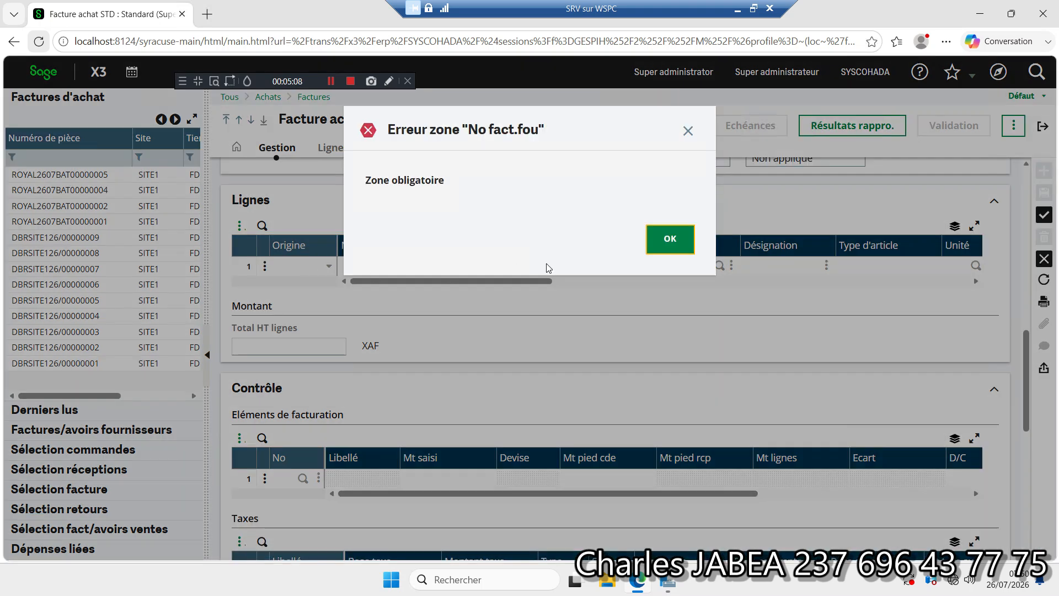
click(676, 247)
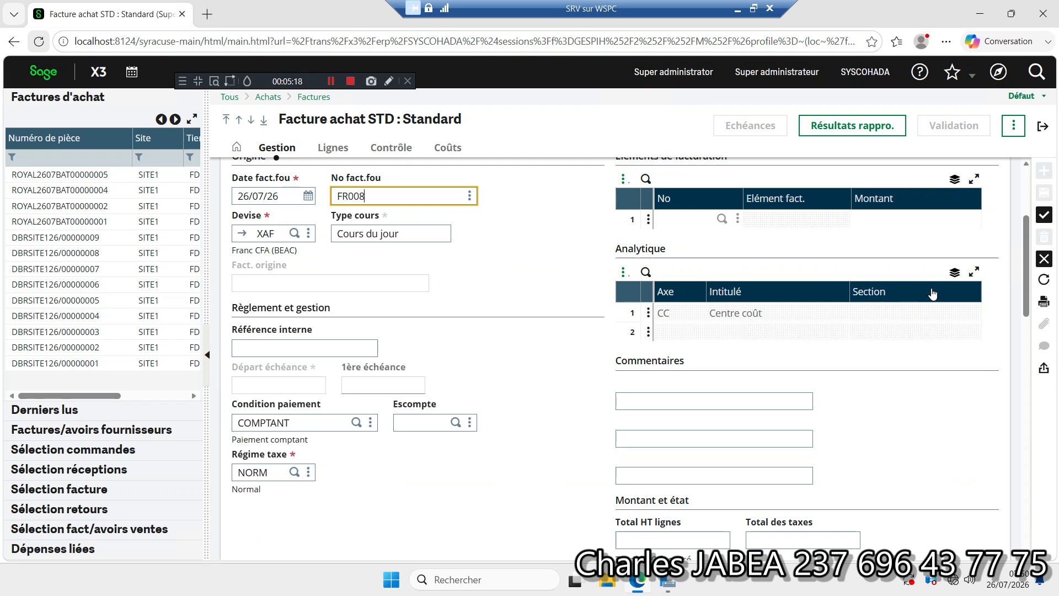
Step: Set the origin of the first invoice line to Divers
click(1028, 245)
drag(1029, 248, 1021, 364)
click(632, 299)
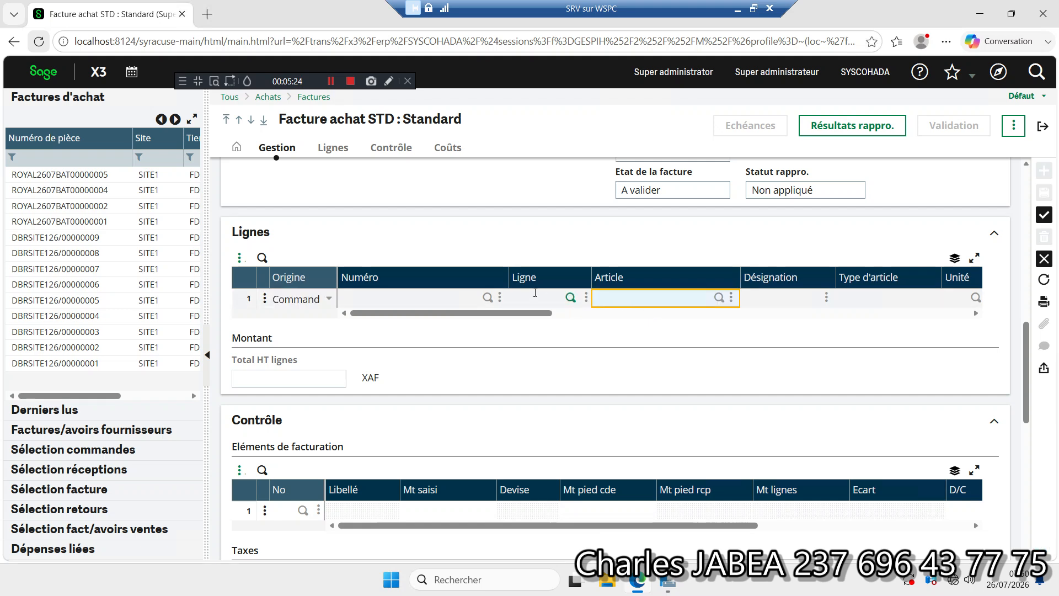
click(329, 302)
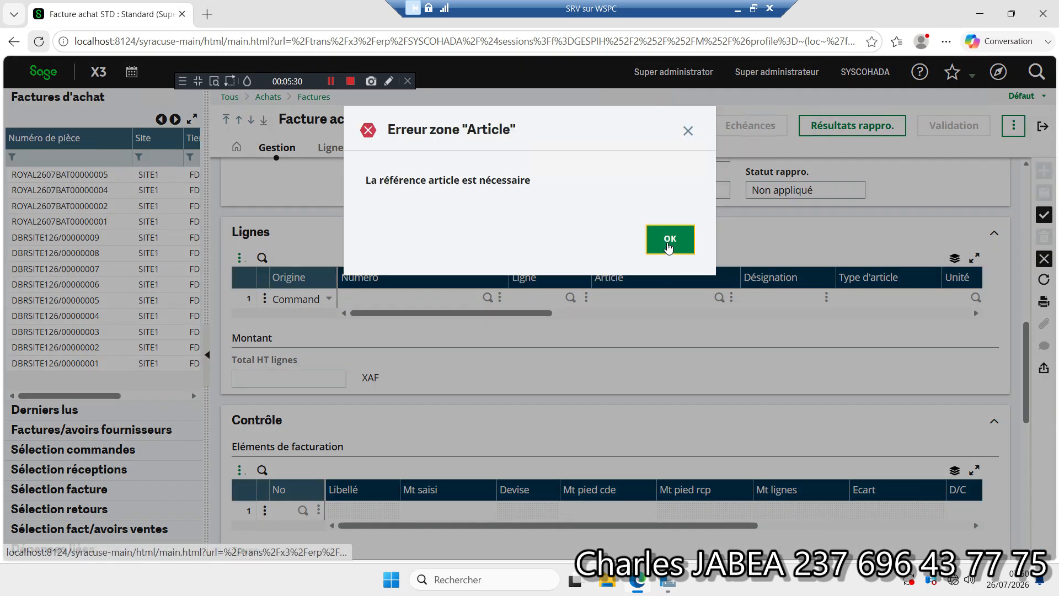
click(667, 243)
click(330, 300)
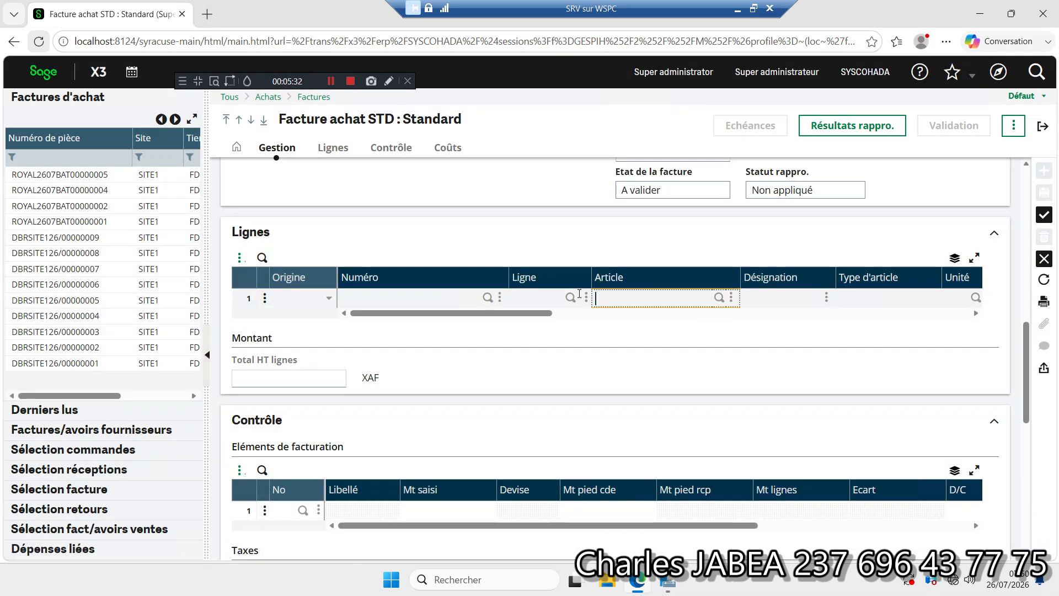
click(329, 300)
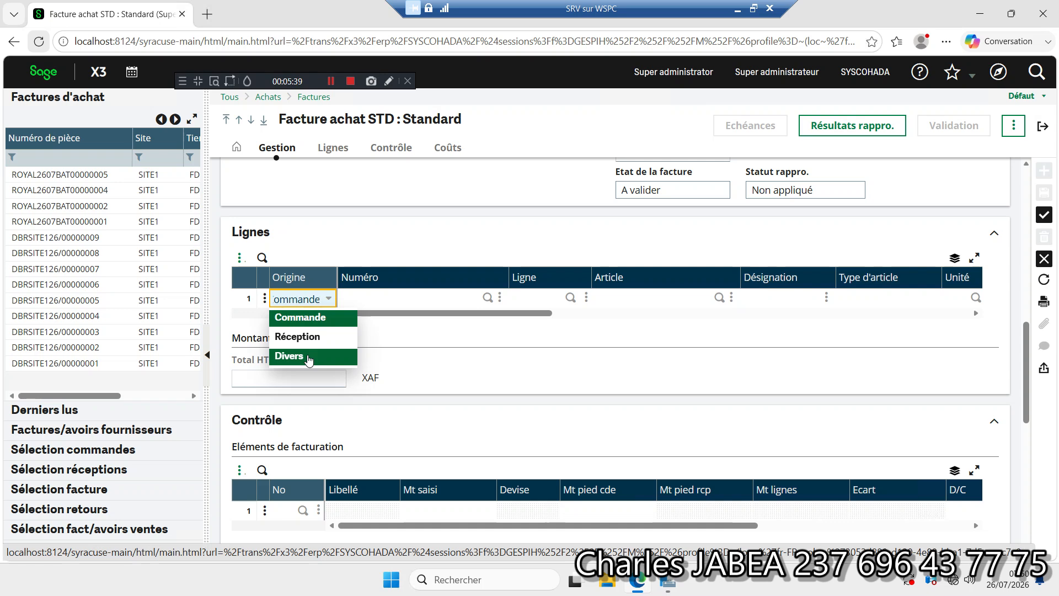
click(307, 357)
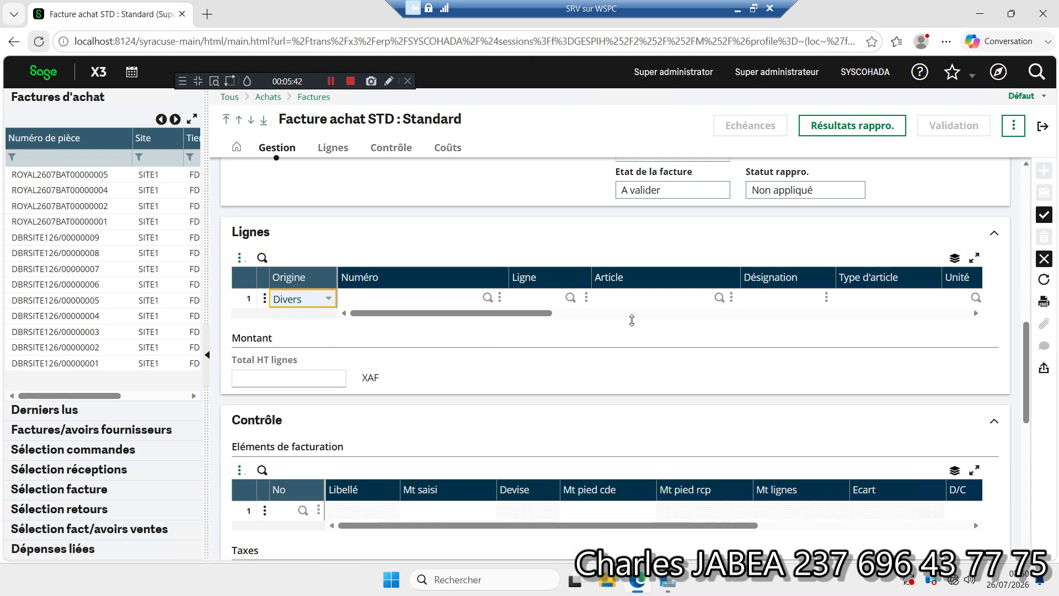
Step: Assign the article SCE (Services) to the first invoice line
click(670, 294)
click(719, 297)
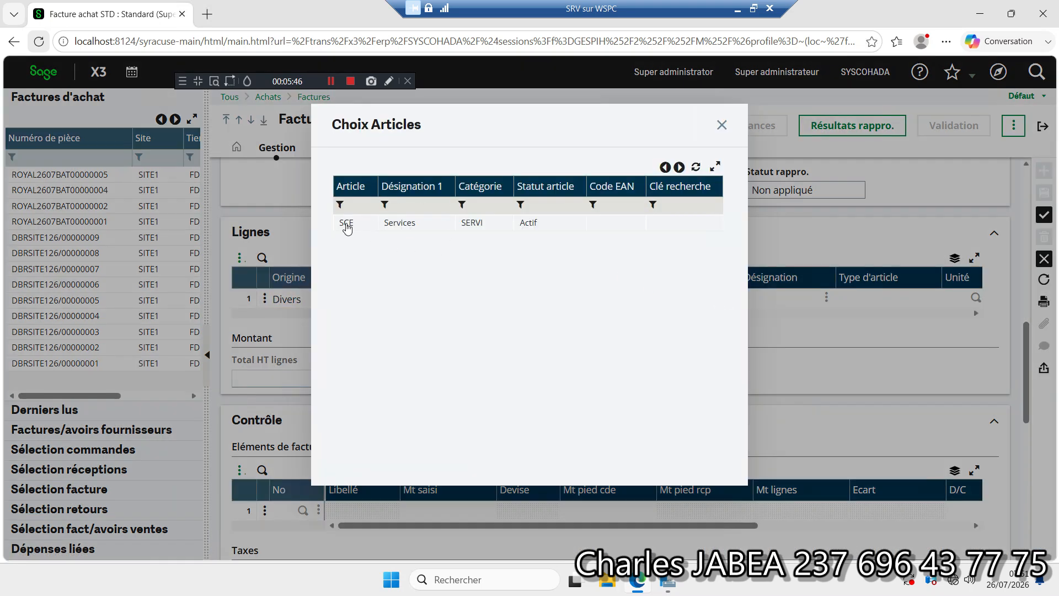
click(346, 223)
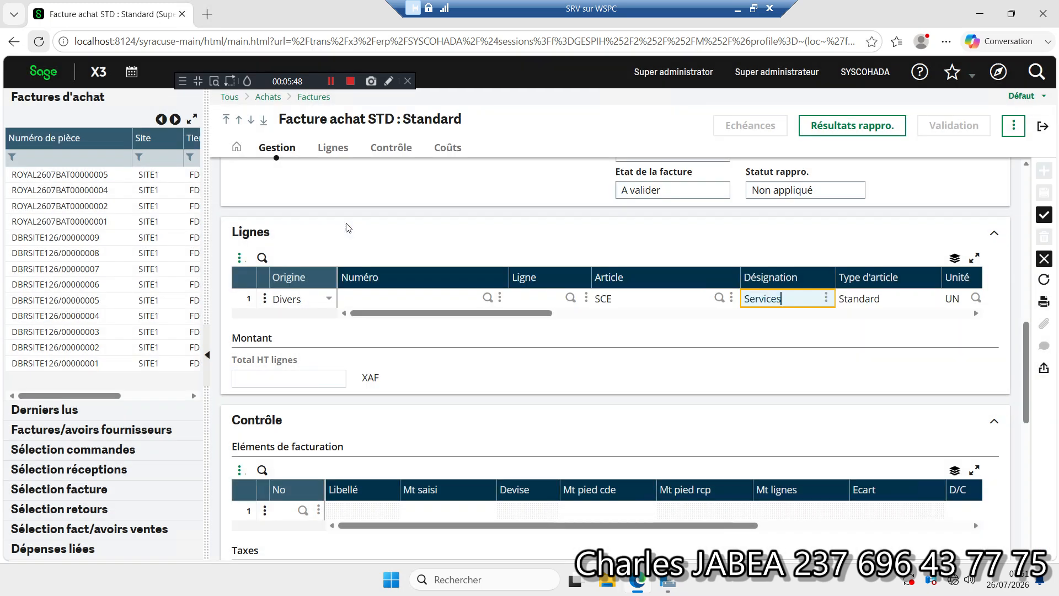
Step: Set the line's invoiced quantity to 1 and its net price to 750000
drag(480, 314, 610, 317)
click(652, 303)
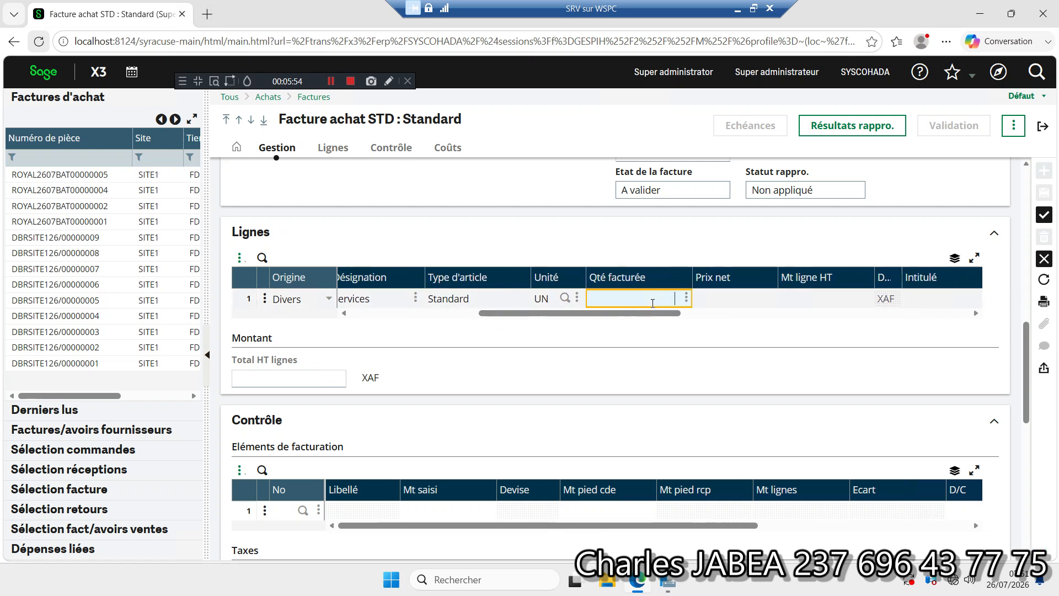
text(1)
click(722, 297)
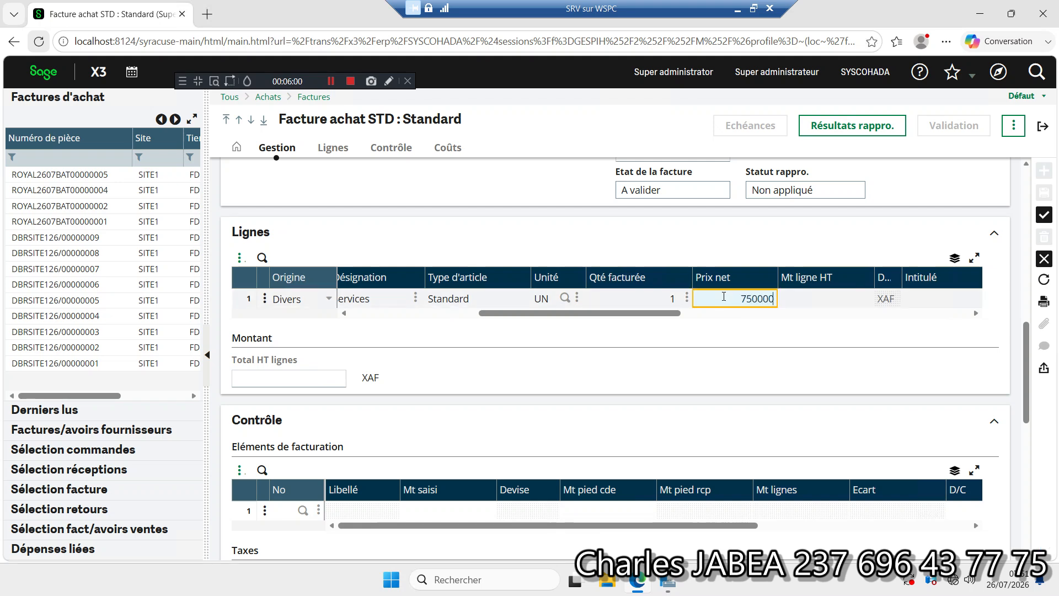
text(750000)
drag(670, 317, 738, 323)
click(528, 301)
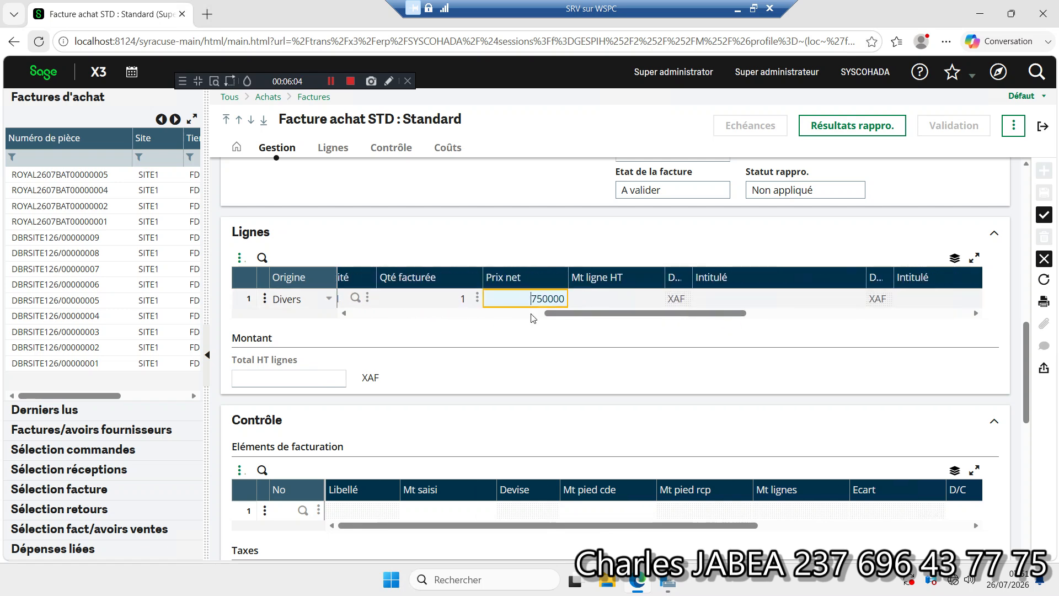
key(Tab)
key(Tab)
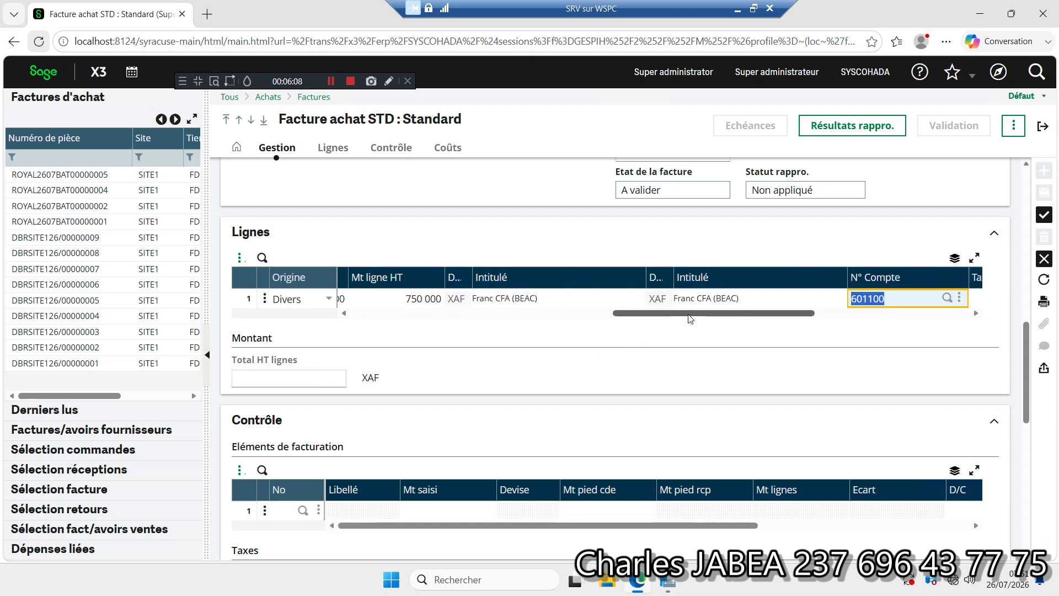
Step: Change the invoice line's general account to 624100 (Entretien et reparations)
drag(689, 313, 721, 314)
click(798, 299)
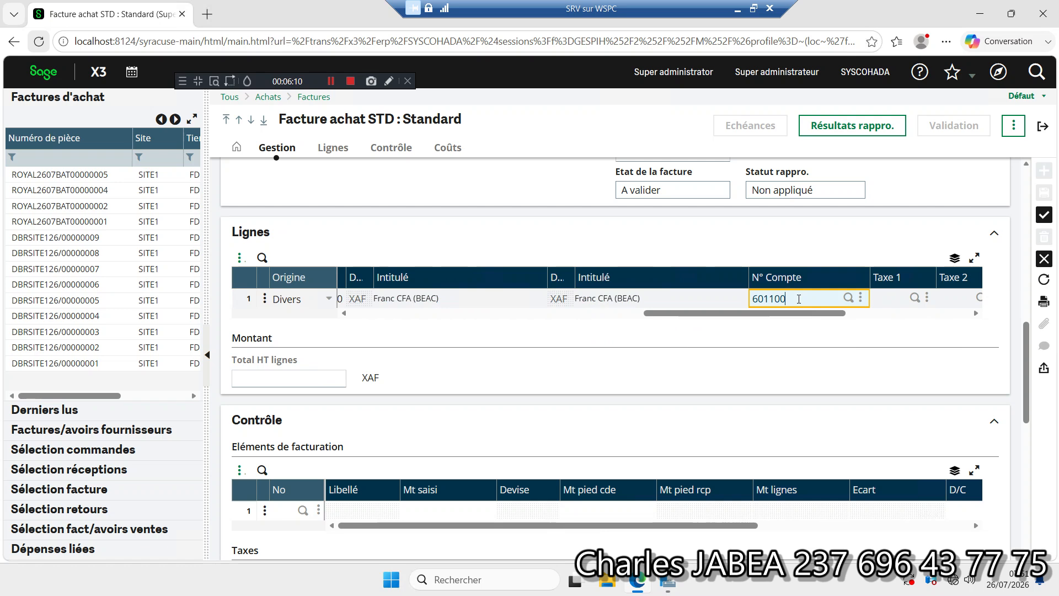
click(848, 298)
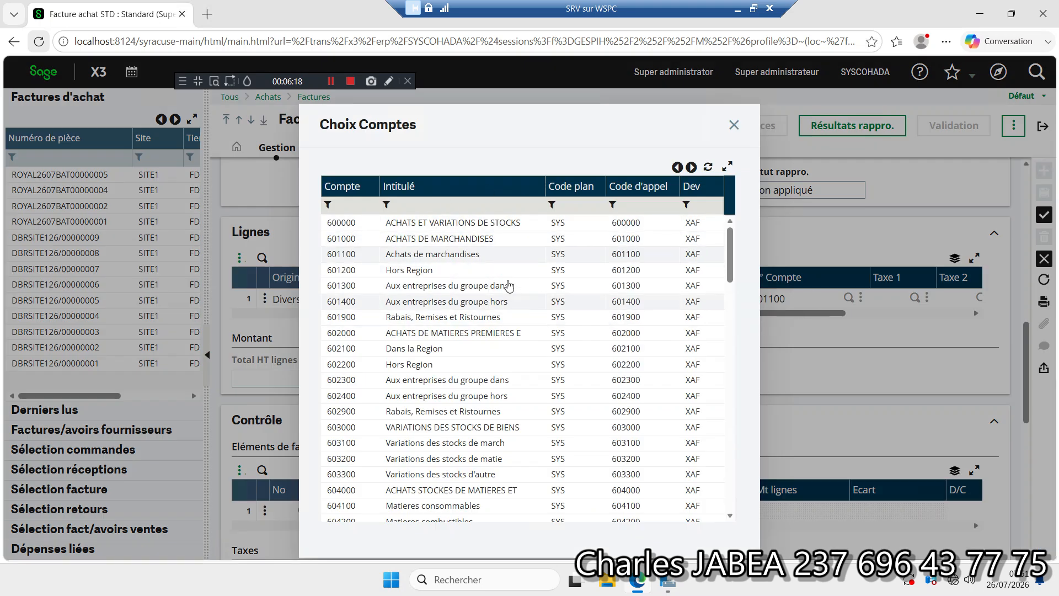
drag(728, 239, 723, 397)
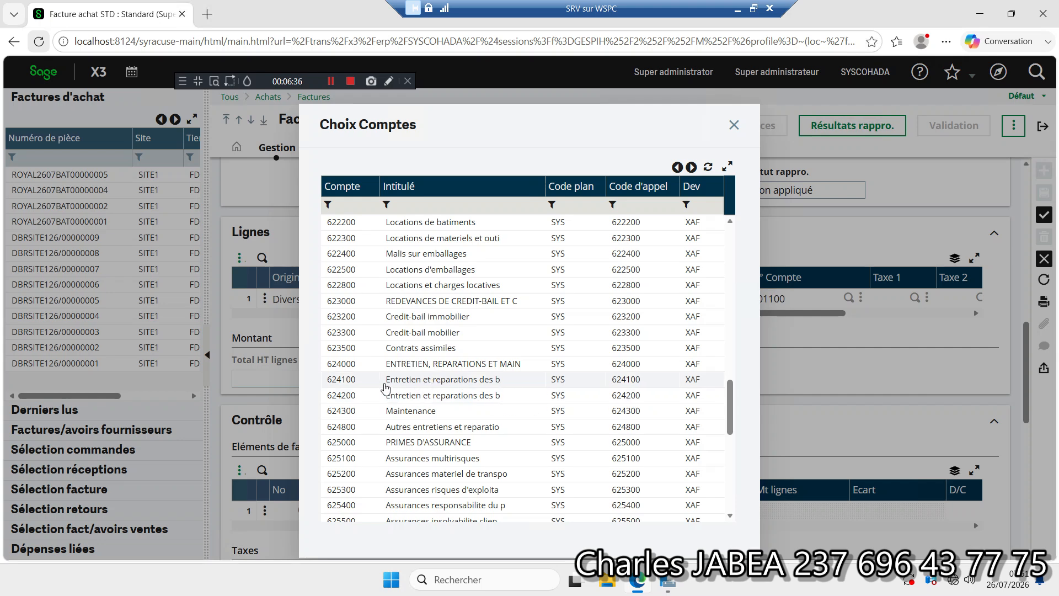
click(413, 380)
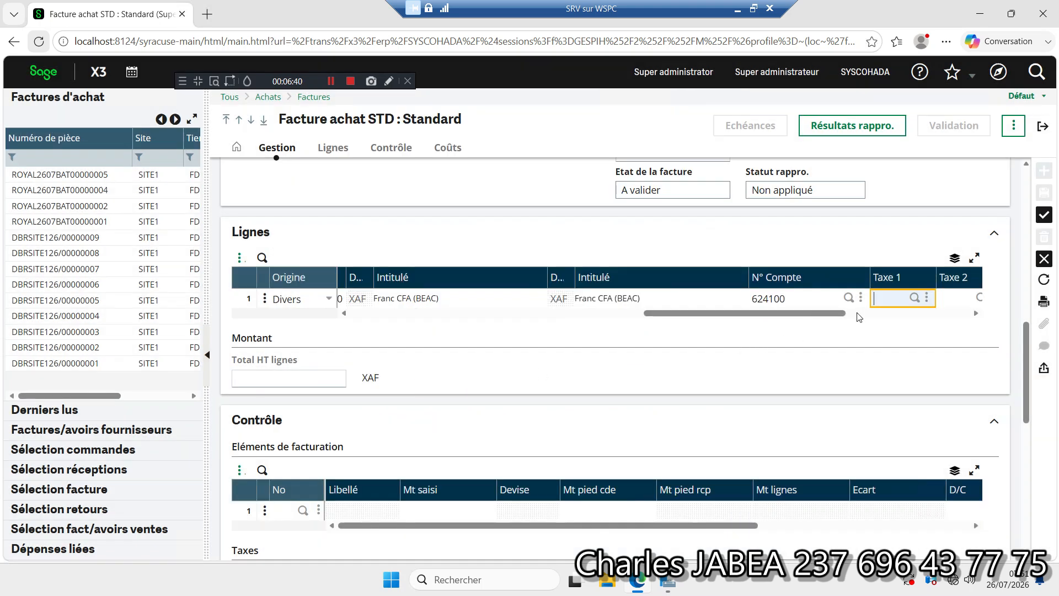
Step: Apply the TVA tax code as Taxe 1 on the invoice line
click(915, 297)
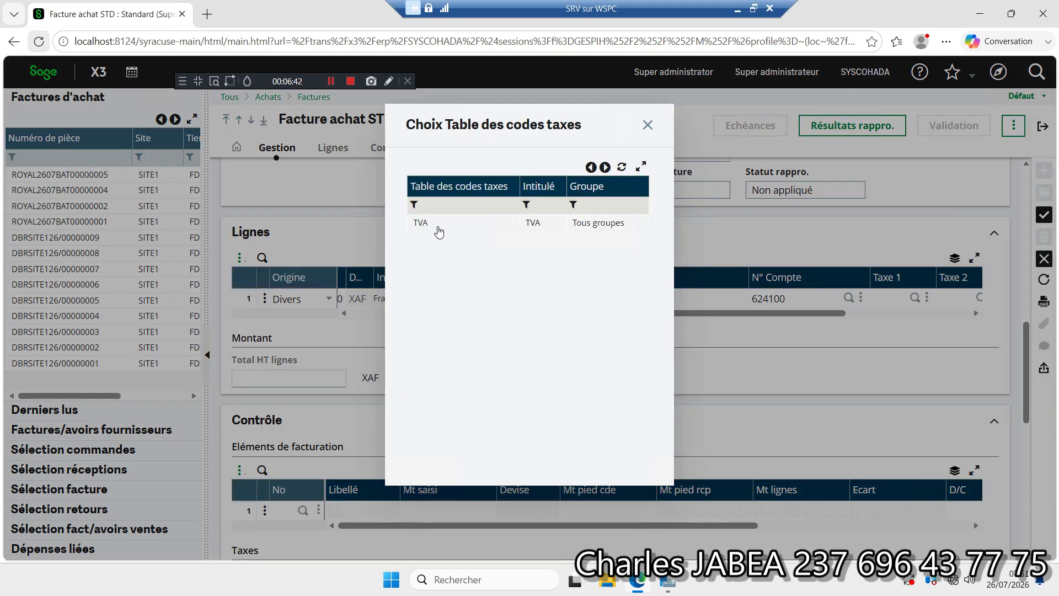
click(440, 231)
drag(671, 313, 738, 322)
click(634, 300)
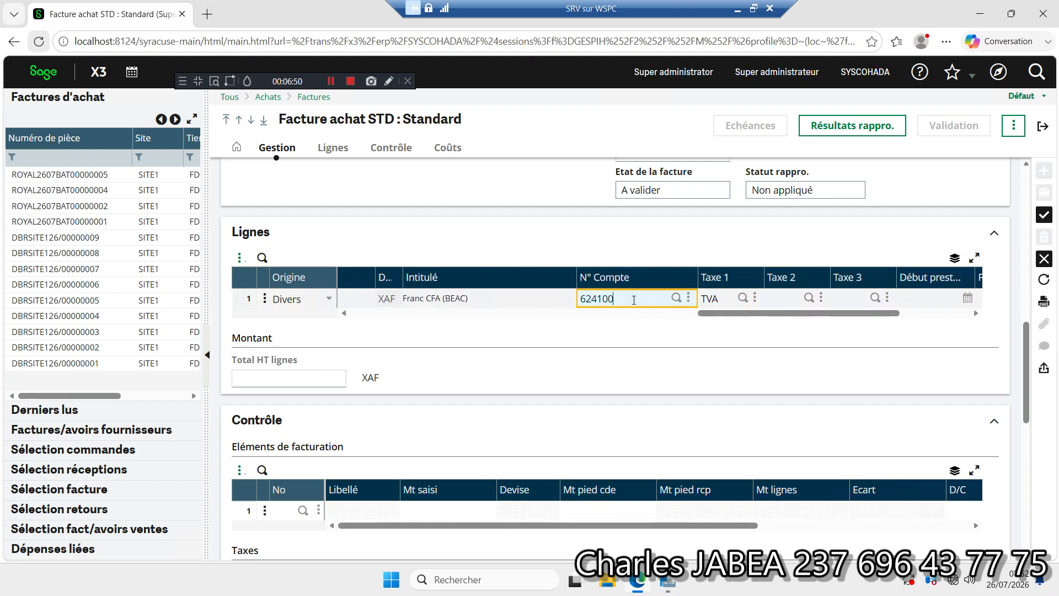
Step: Commit the invoice line, create the purchase invoice and leave the report parameter entry without printing
key(Return)
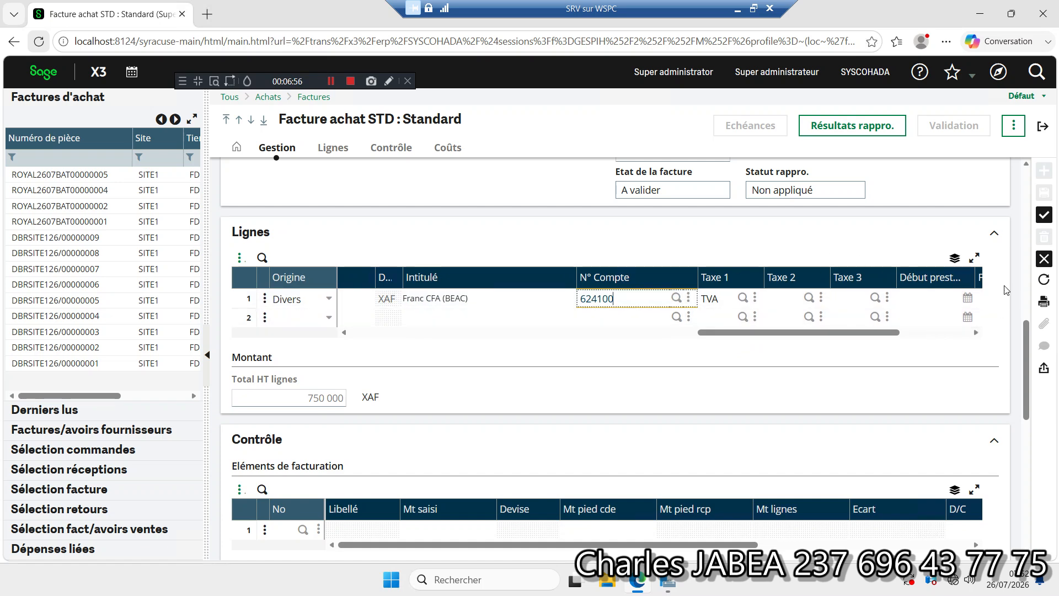
click(1041, 222)
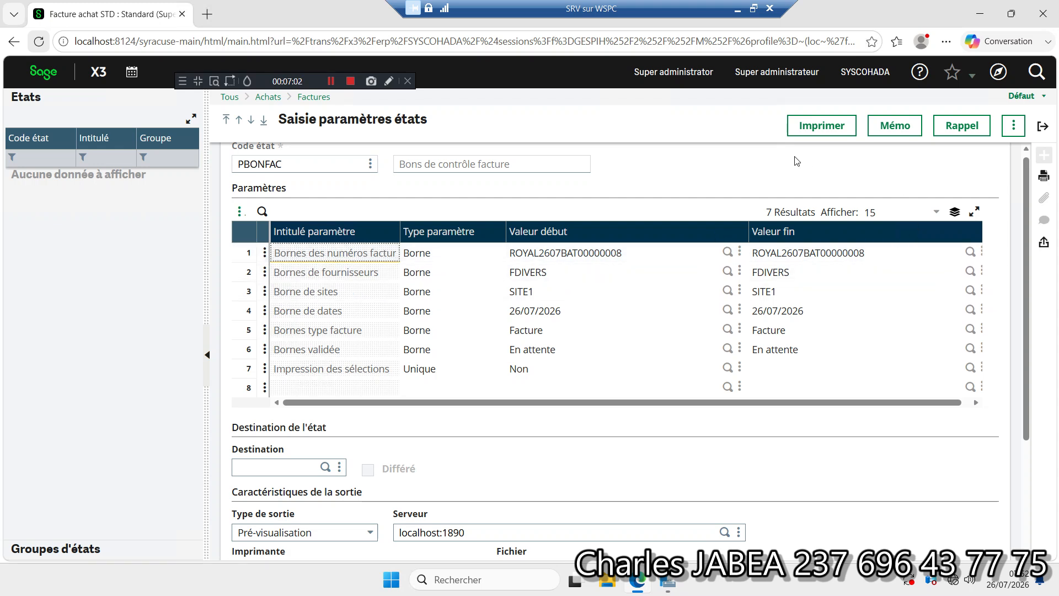
click(1043, 128)
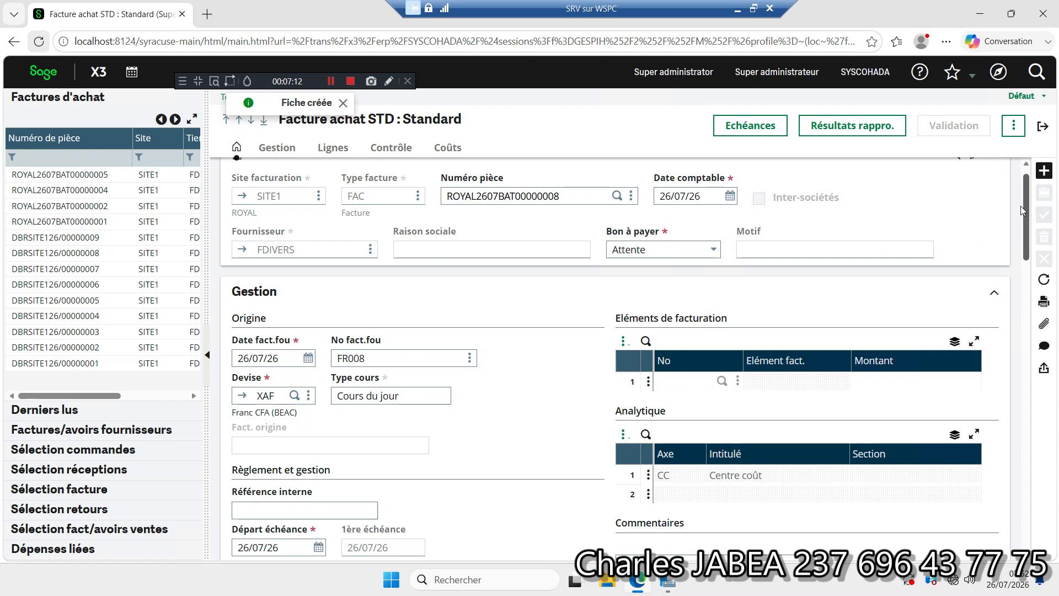
Step: Enter 750000 as HT saisi and 144375 as Total taxes saisi in the invoice's Contrôle section, and save the invoice
scroll(1020, 205, up, 1)
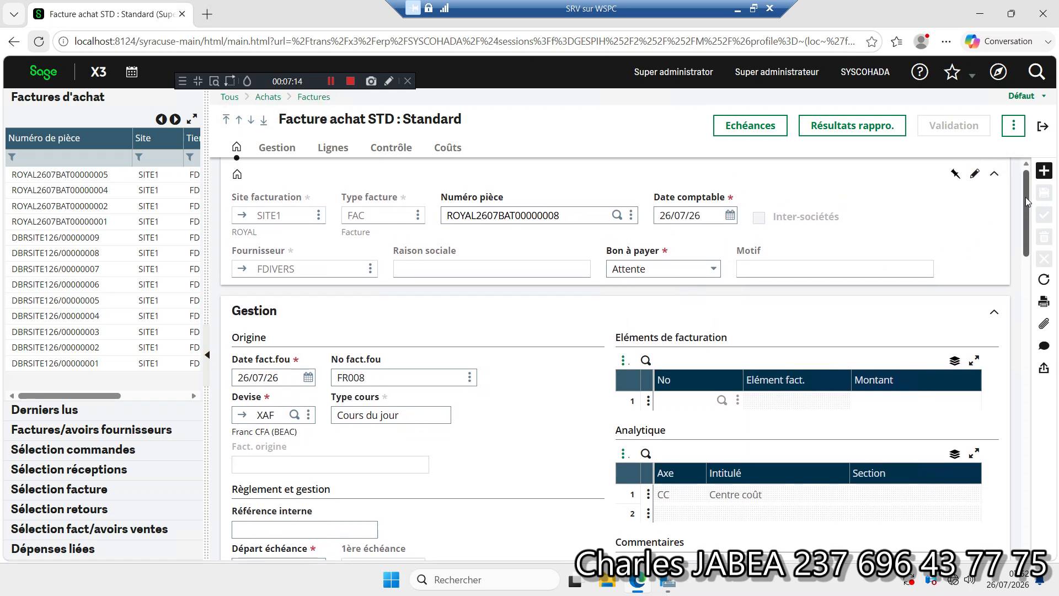
scroll(1024, 197, down, 1)
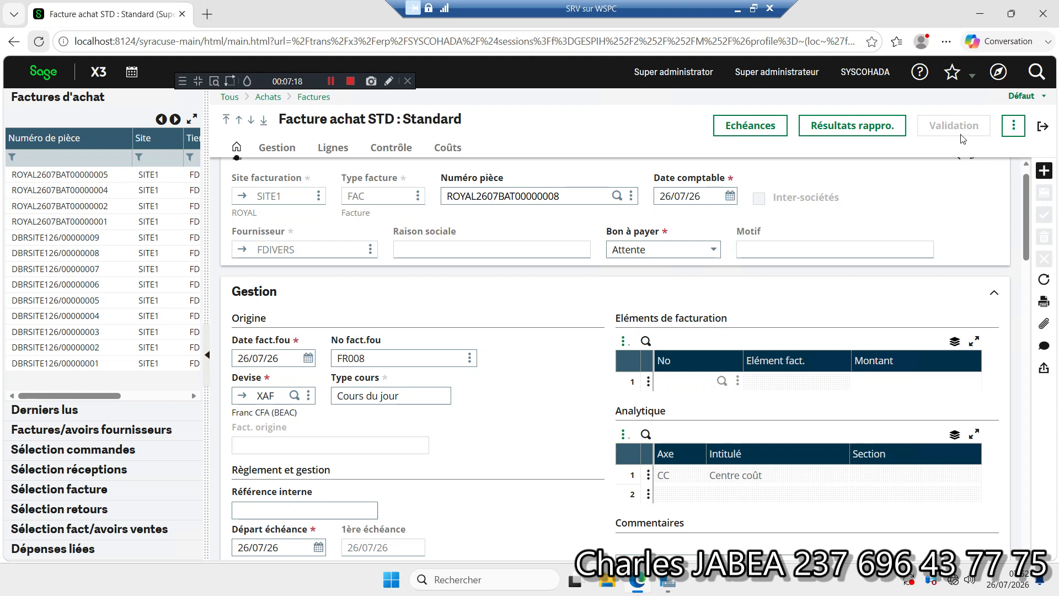
drag(1024, 191, 1001, 442)
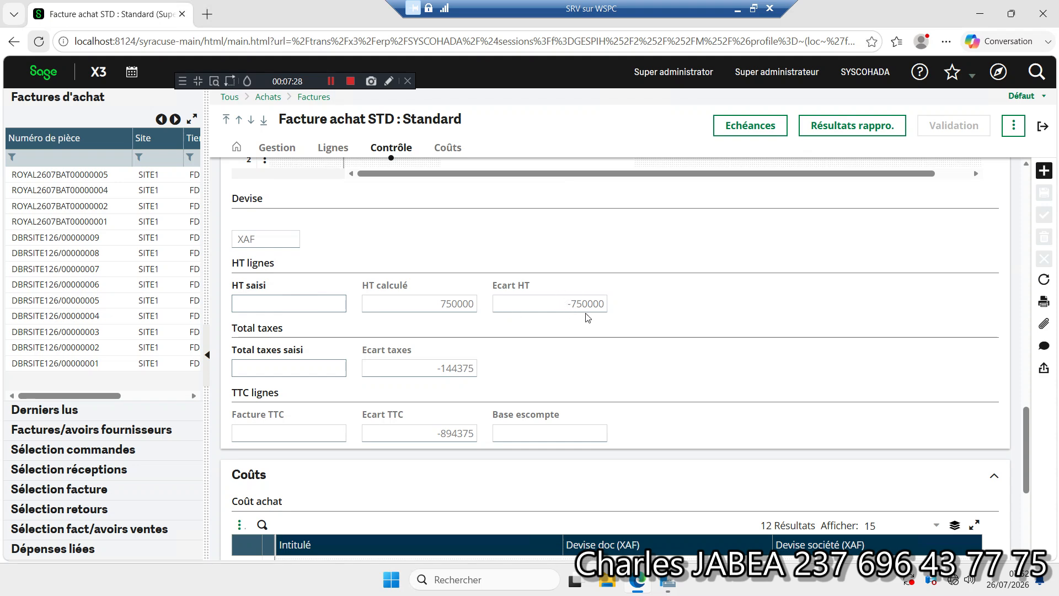
click(321, 305)
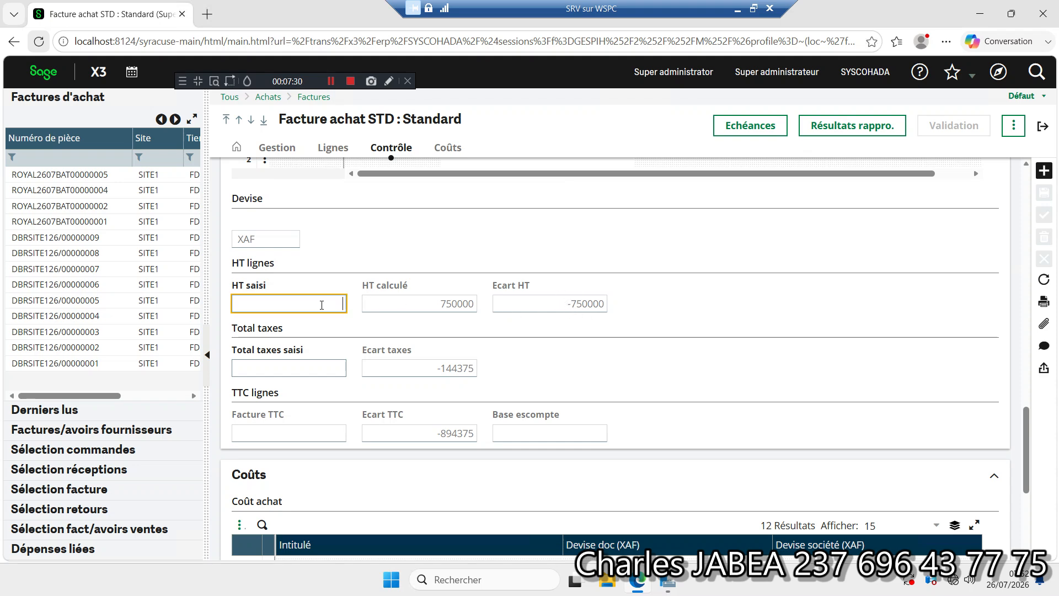
text(750000)
click(305, 368)
text(14)
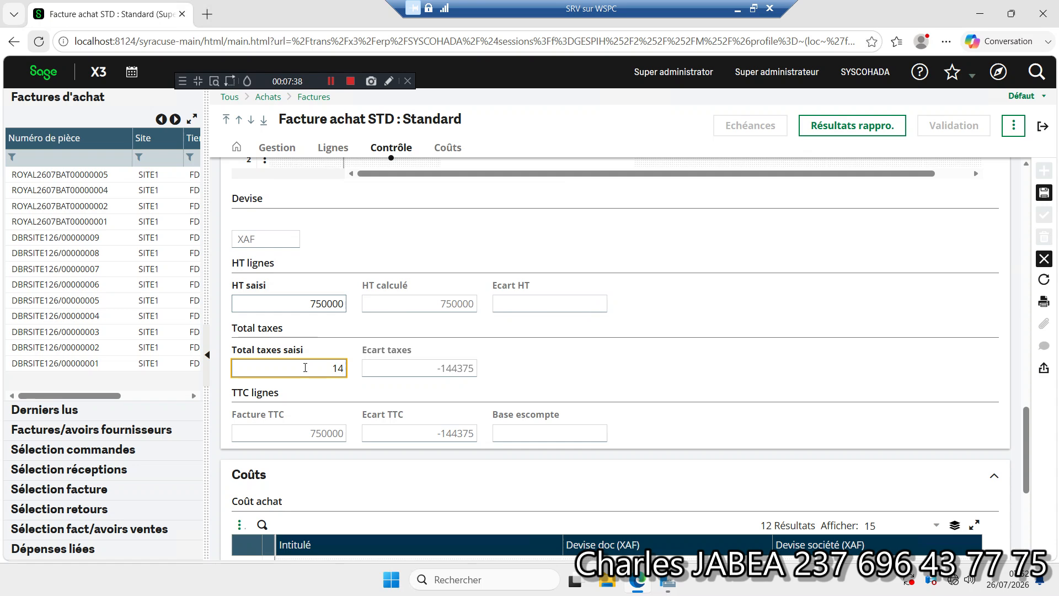
text(4375)
key(shift+Tab)
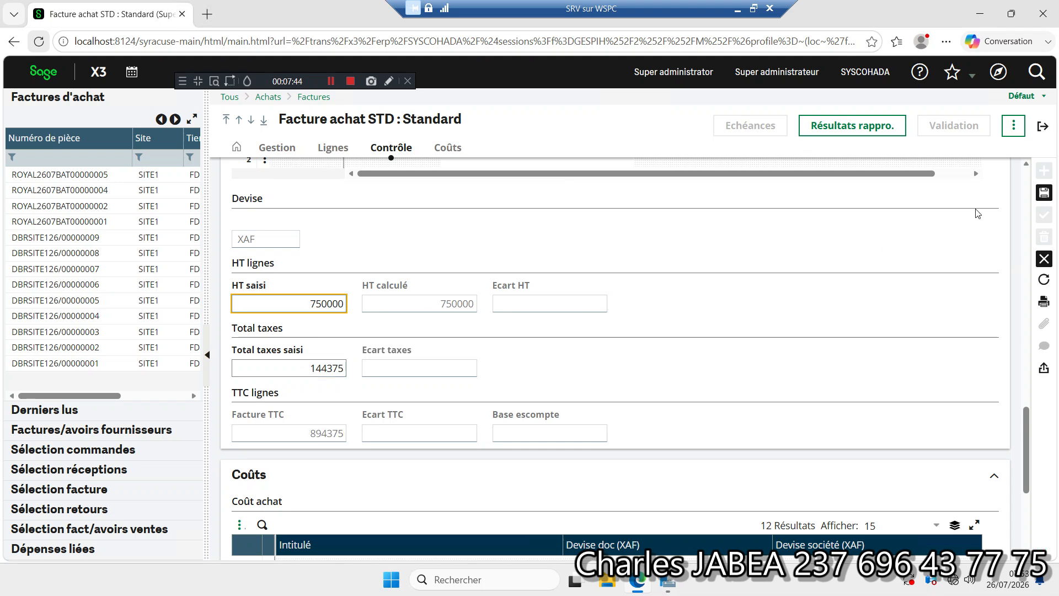
click(1043, 194)
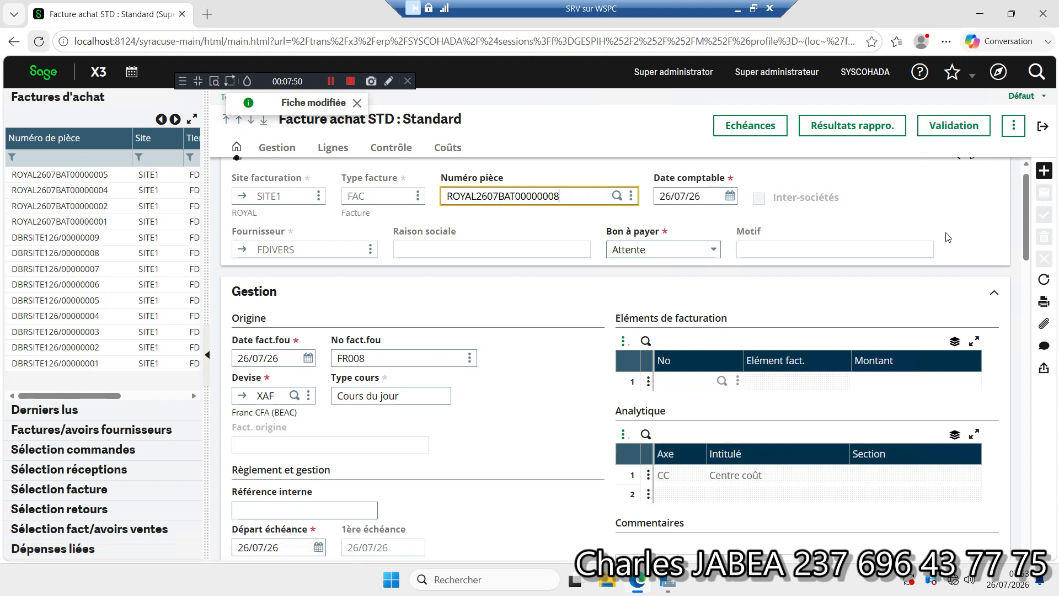
Step: Print the current invoice record with the PBONFAC report (Bons de contrôle facture) as Pré-visualisation
click(1045, 303)
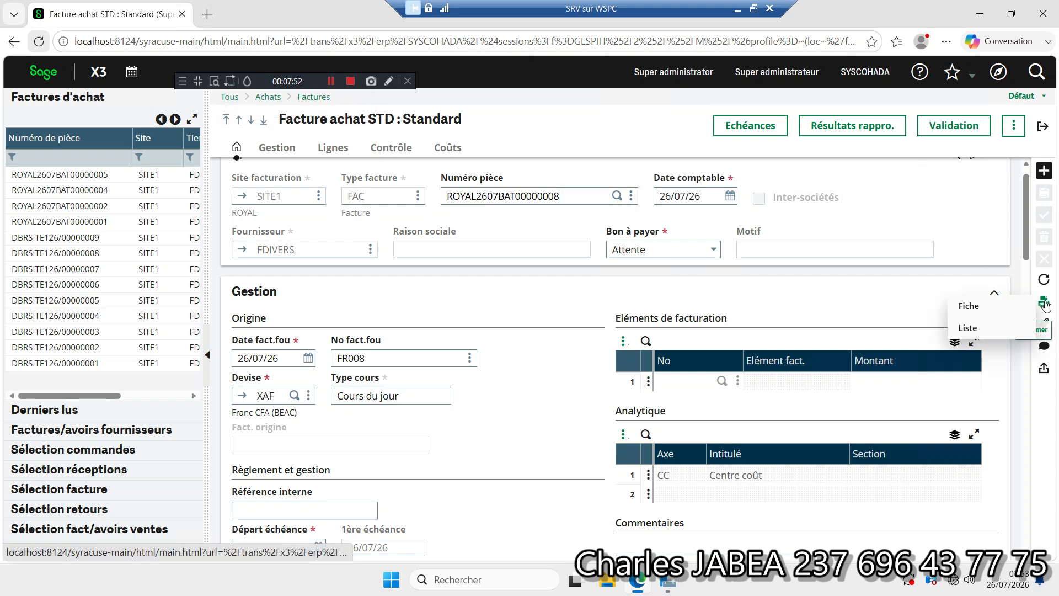
click(993, 305)
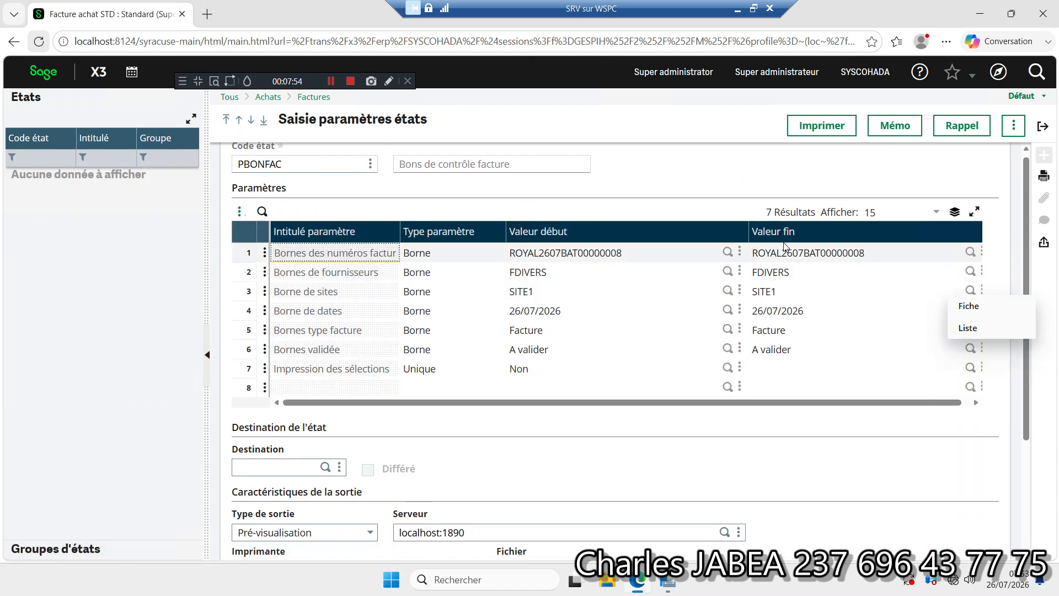
click(829, 132)
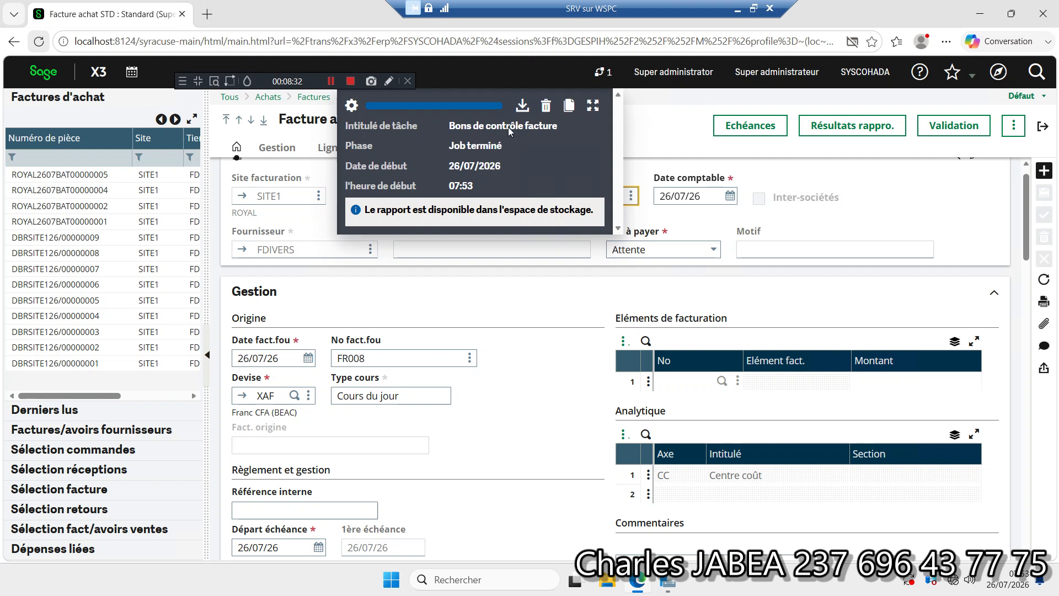
Step: Download and open the invoice control slip PDF to review it, close it and delete the finished print task
click(521, 107)
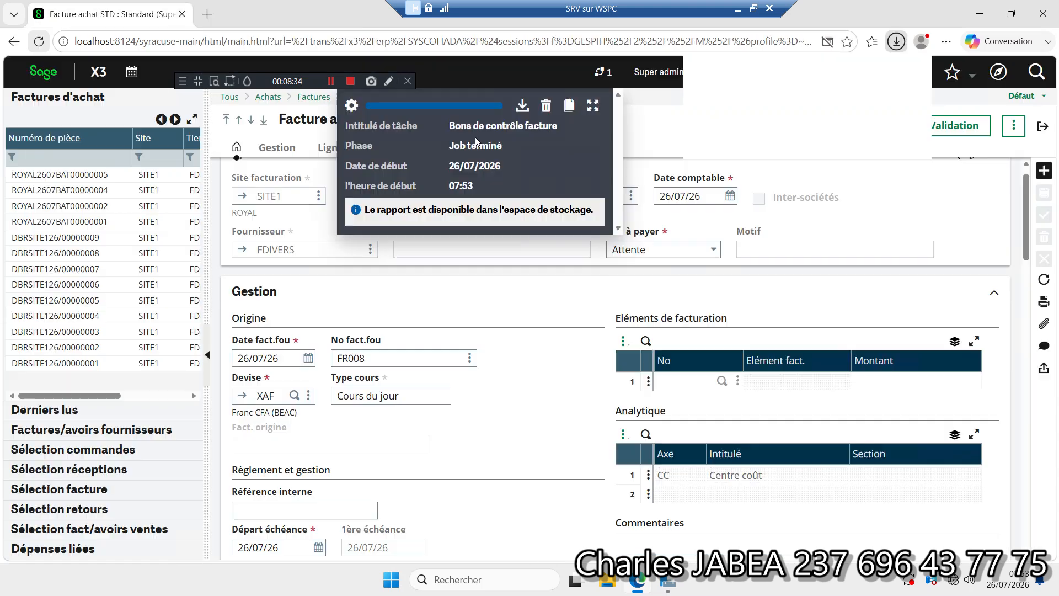
click(721, 116)
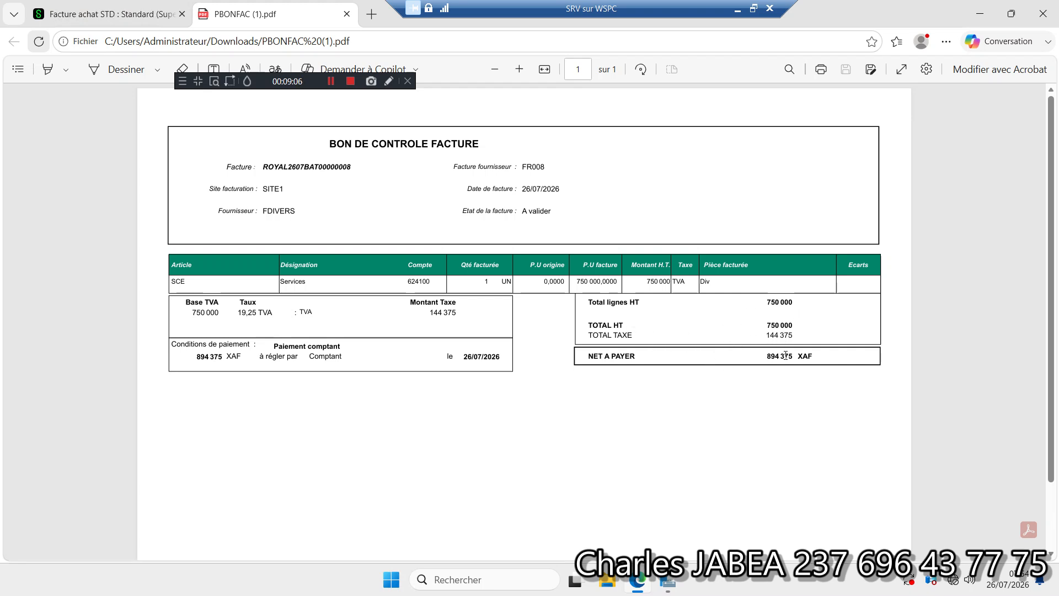
click(346, 14)
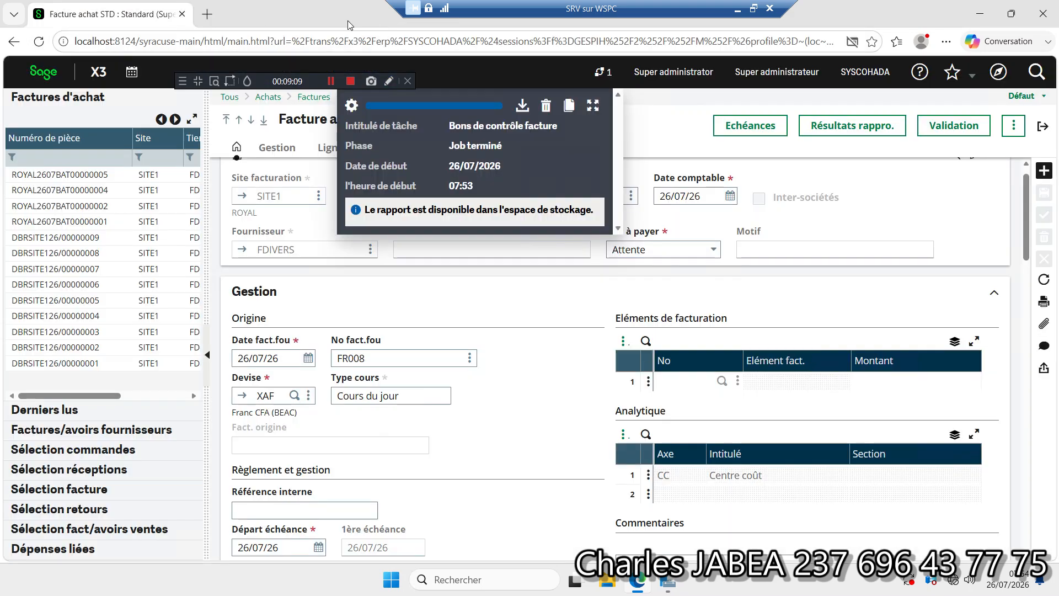
click(545, 106)
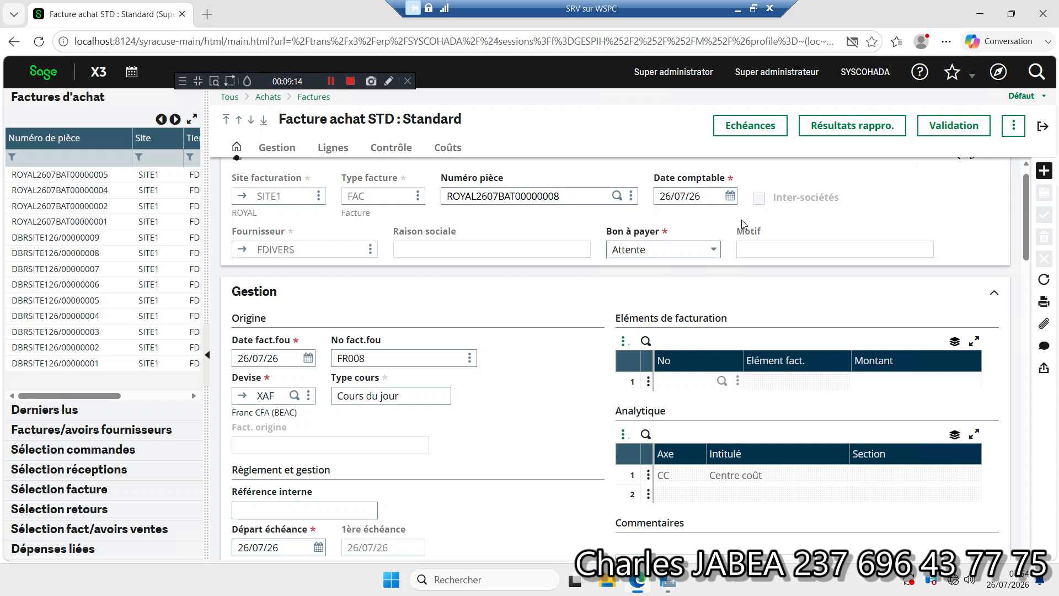
Step: Validate the purchase invoice to create its accounting entry, and exit the validation trace
click(952, 131)
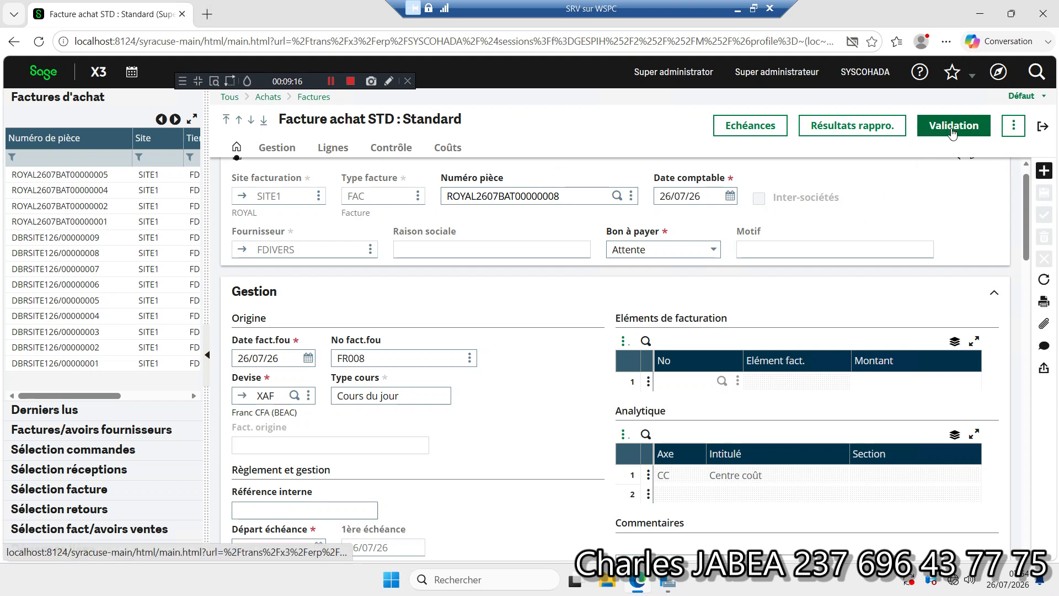
click(617, 268)
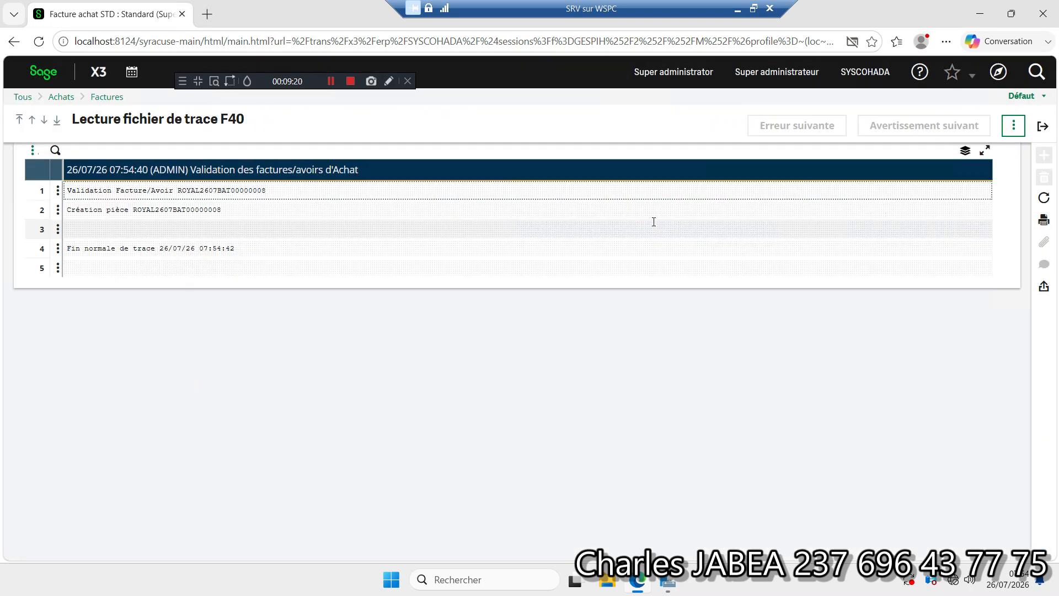
click(1043, 128)
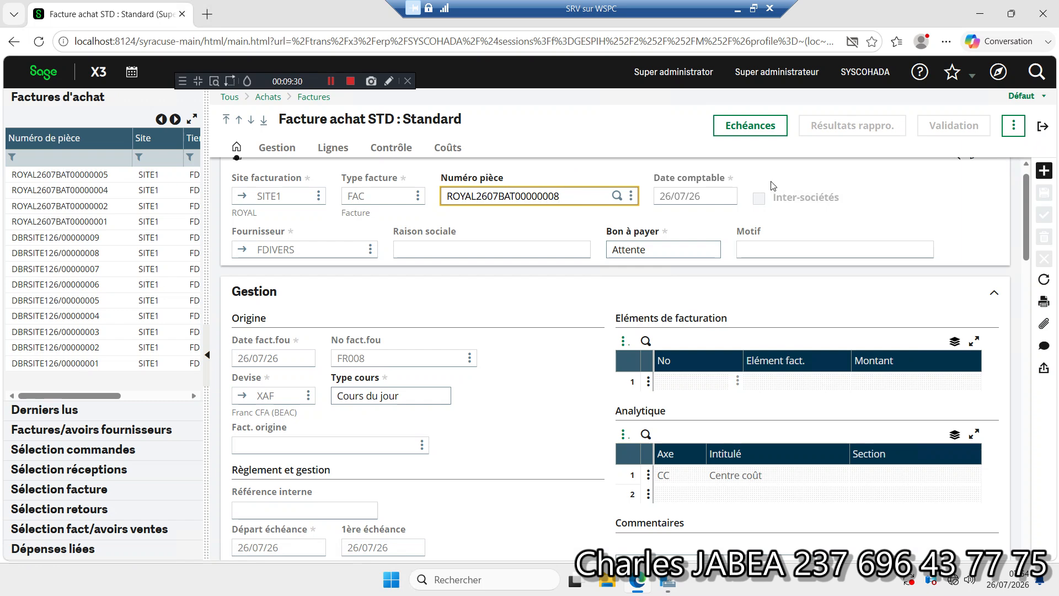
Step: Open Saisie pièces in Comptabilité and reload the page to look for the entry generated by the invoice
click(998, 71)
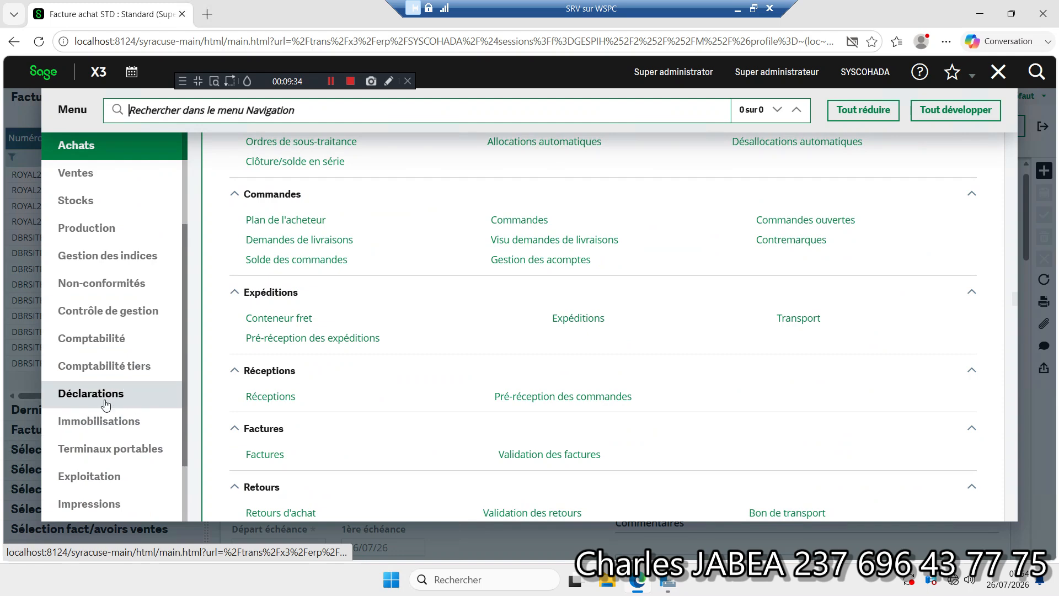
click(110, 345)
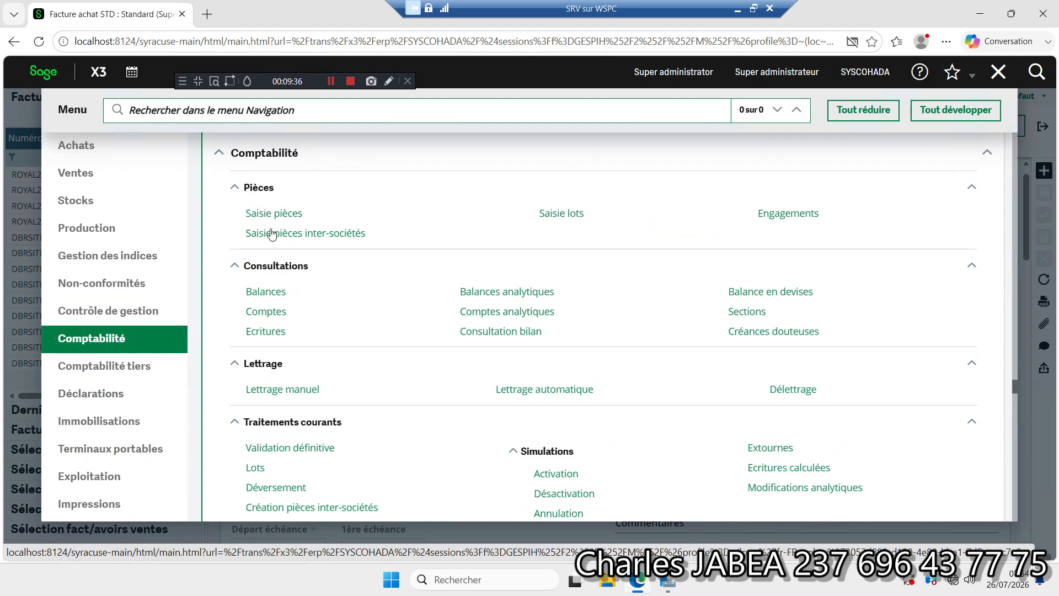
click(274, 215)
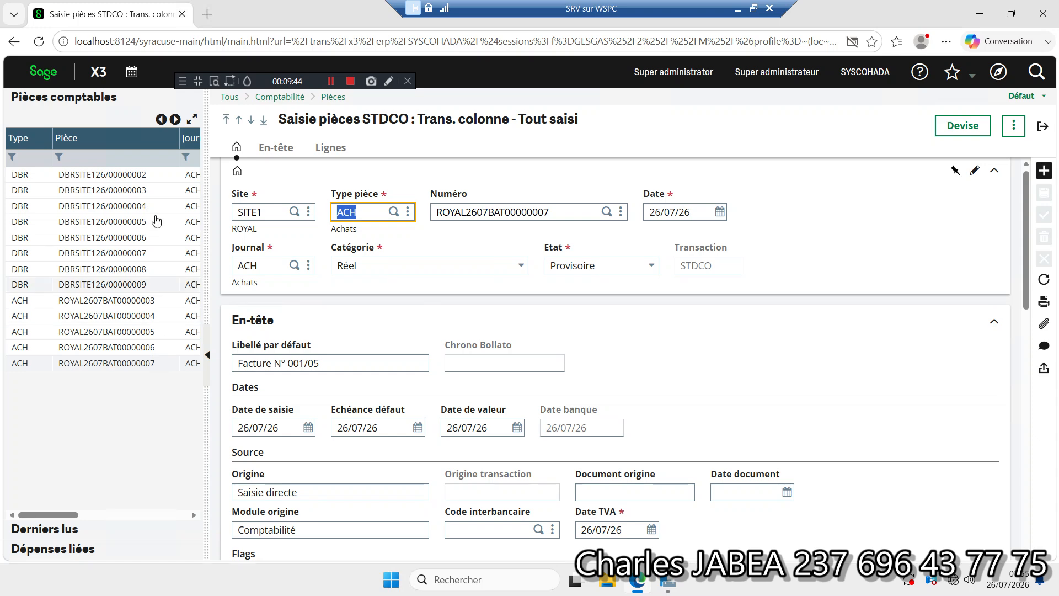
click(44, 51)
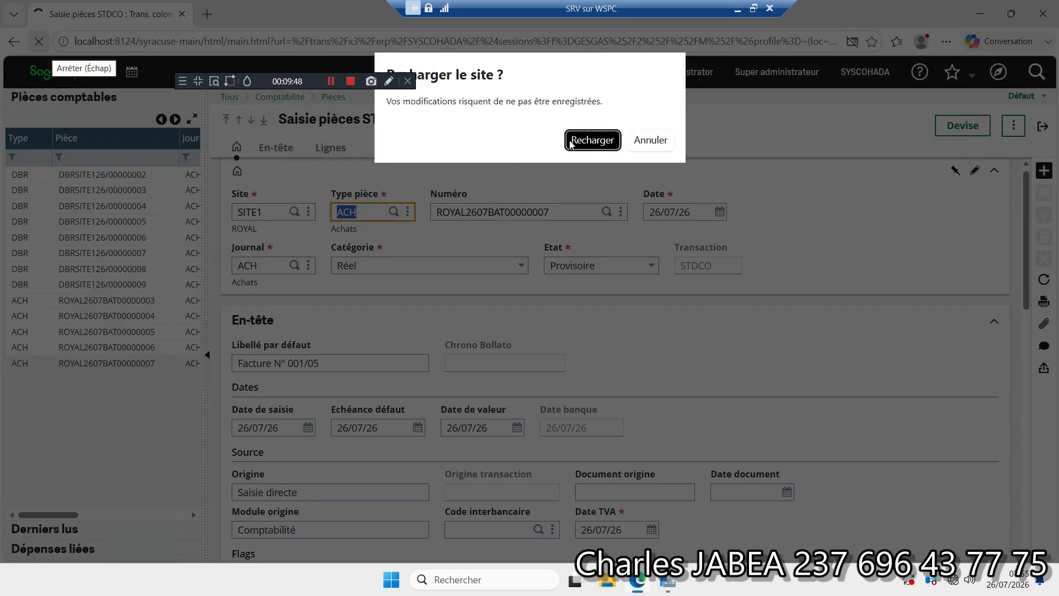
click(571, 143)
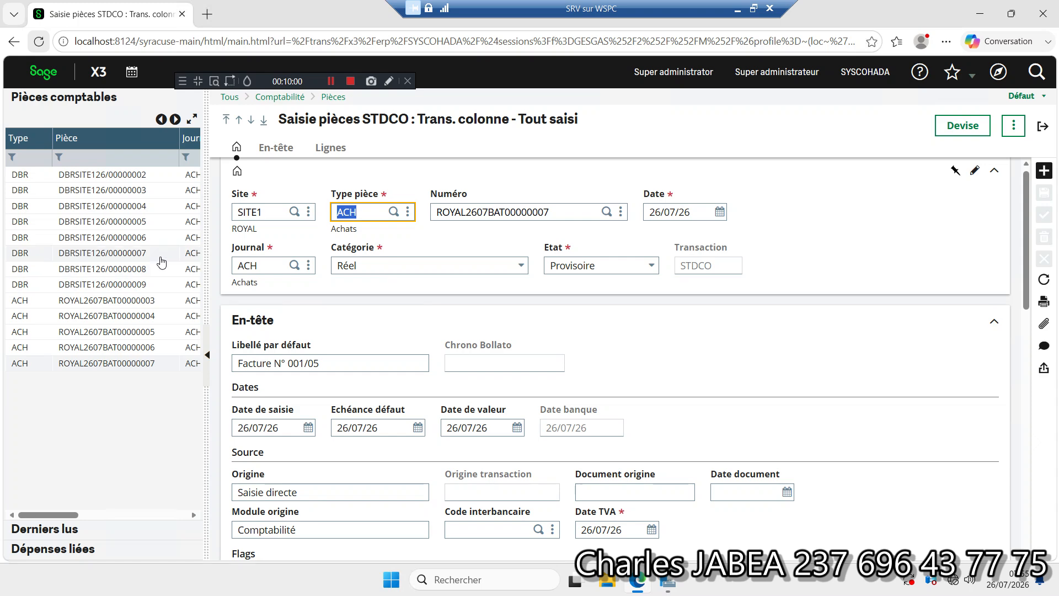
Step: Go to the batch server's Abonnements and display the SYSCOHADA ACCENTRY subscription for task ACCBATCH1
click(998, 72)
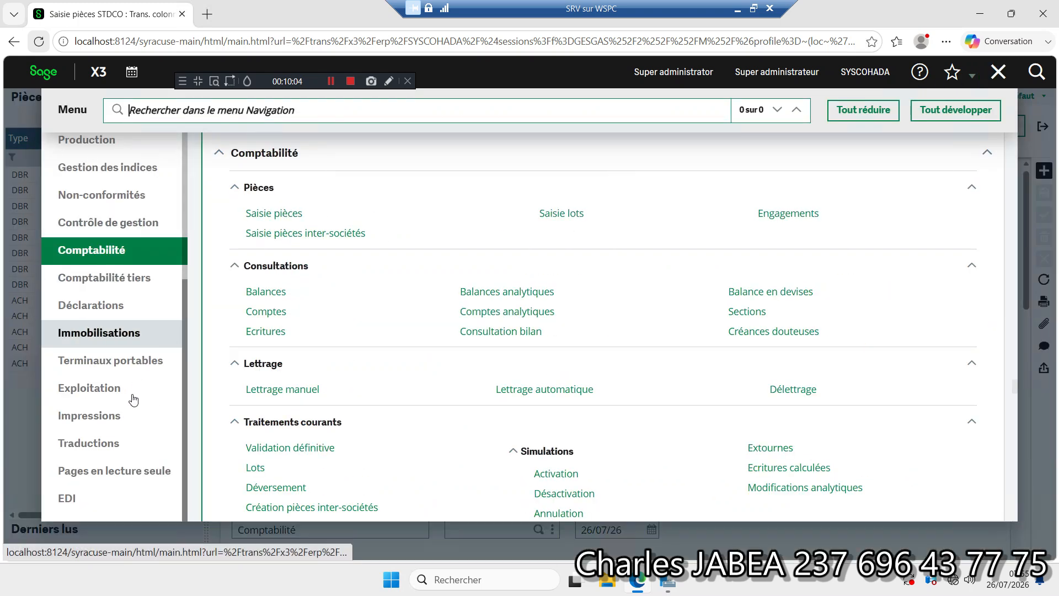
scroll(183, 304, up, 3)
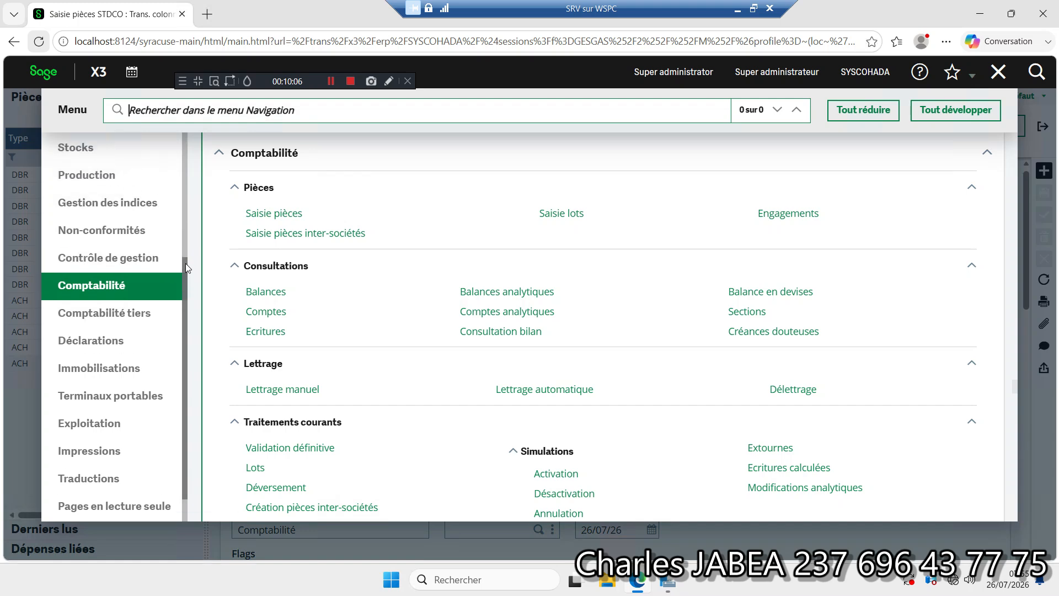
click(118, 205)
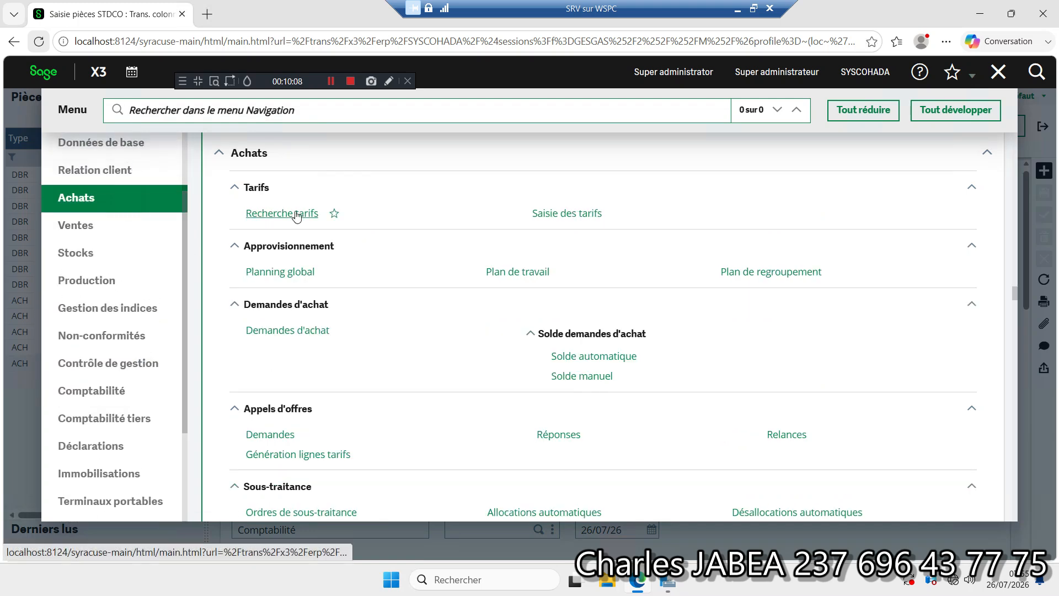
drag(1017, 289, 1017, 297)
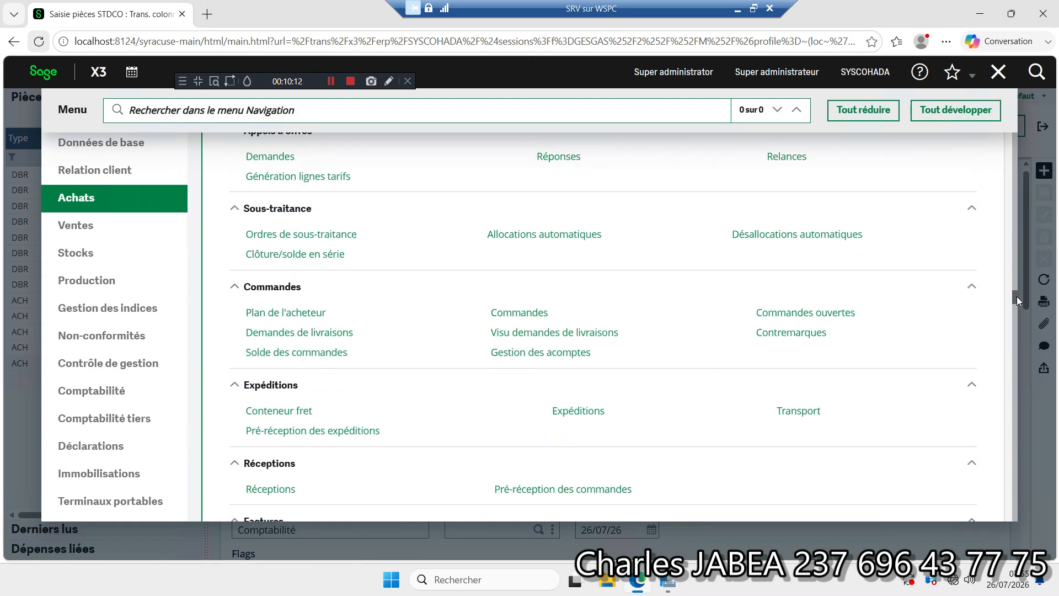
drag(1017, 296, 1017, 297)
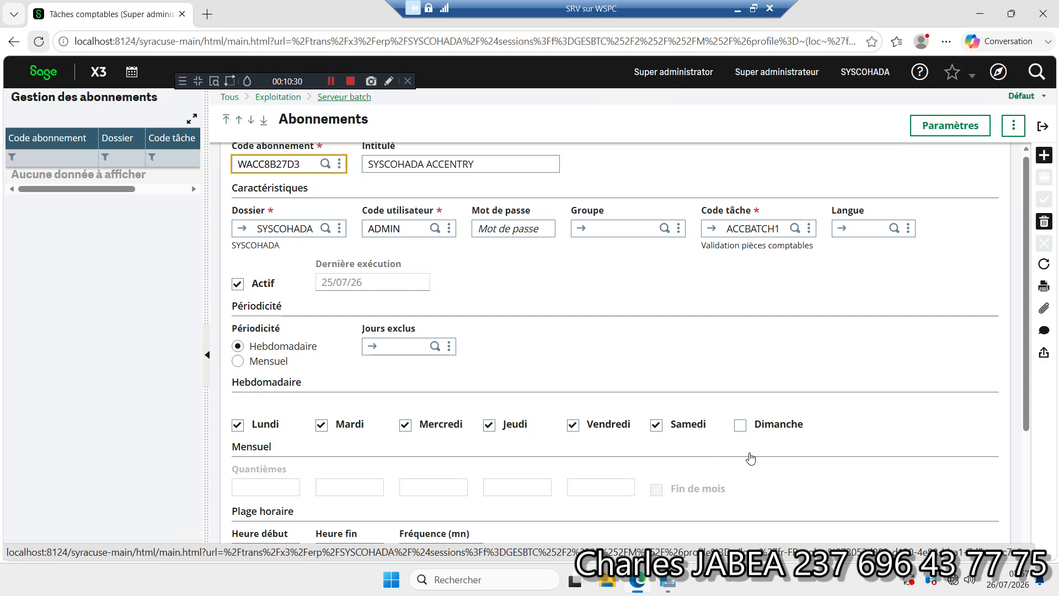
Step: Include Dimanche in the SYSCOHADA ACCENTRY subscription's weekly execution days and save the record
click(740, 425)
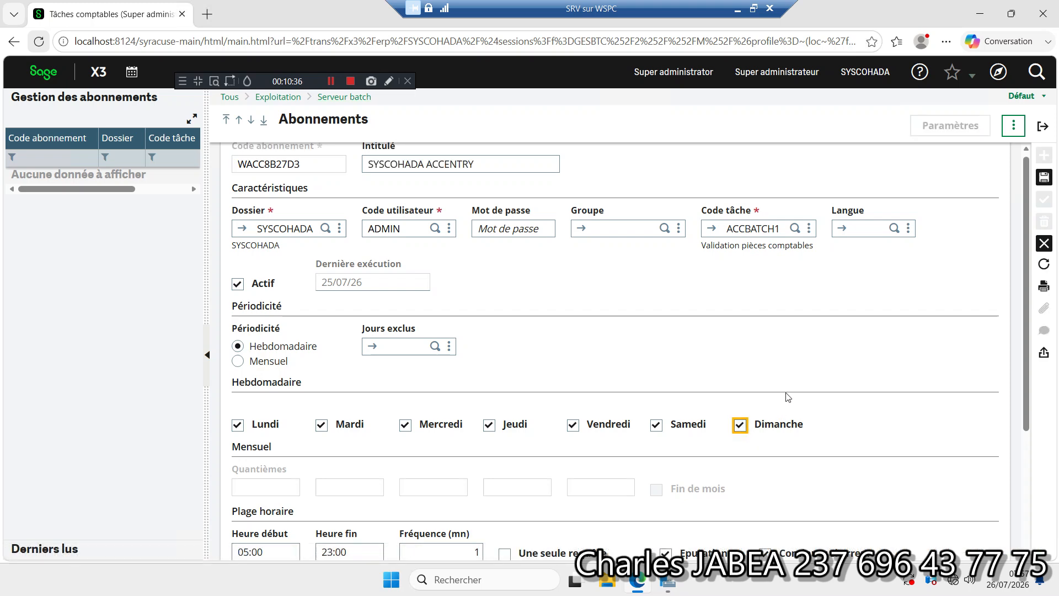
click(1014, 126)
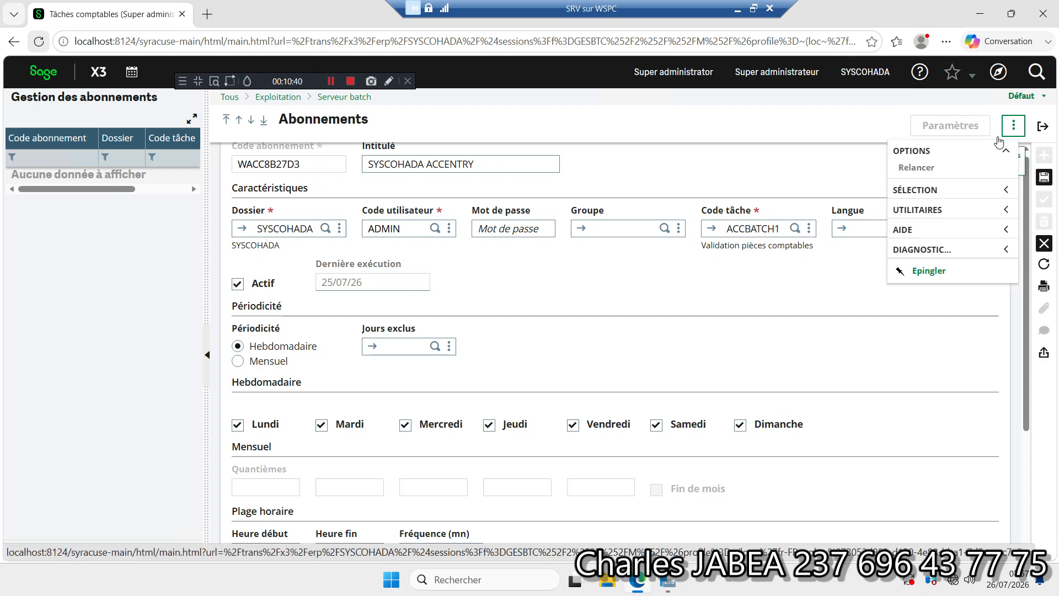
click(1043, 177)
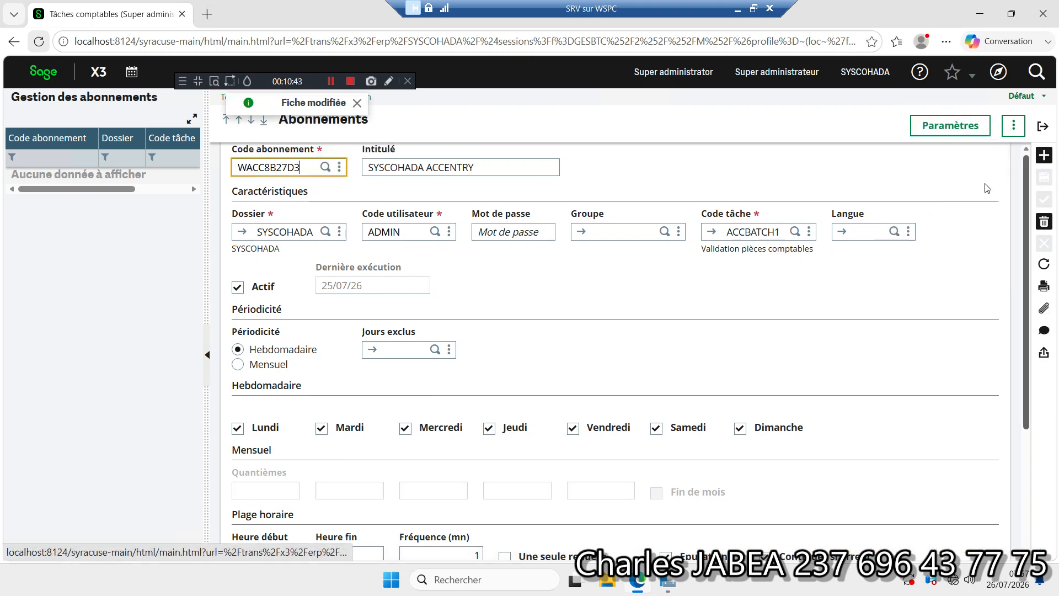
Step: Try to relaunch the SYSCOHADA ACCENTRY subscription with the Relancer option
click(1018, 128)
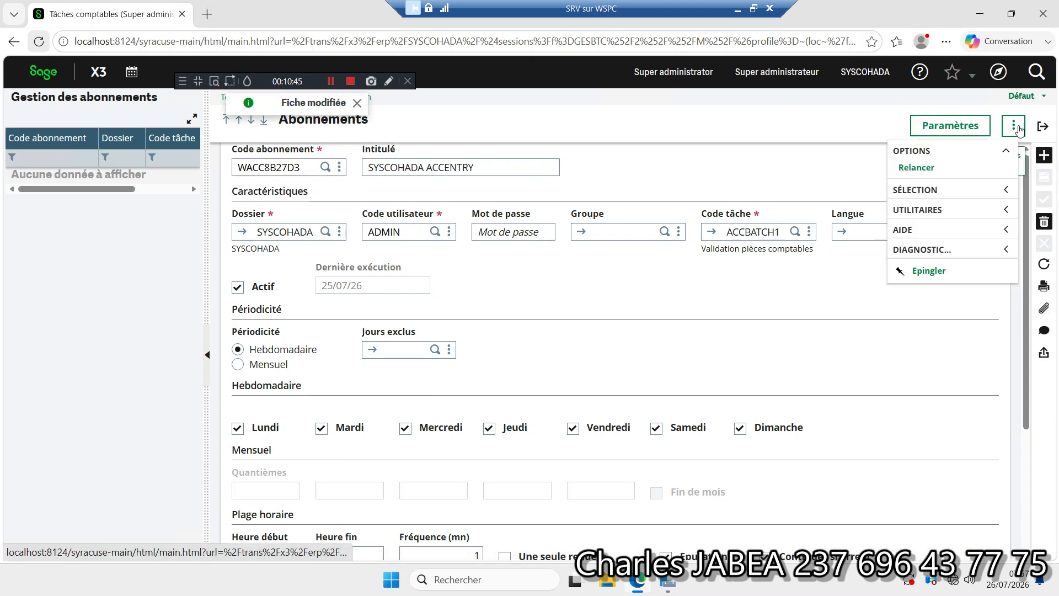
click(917, 169)
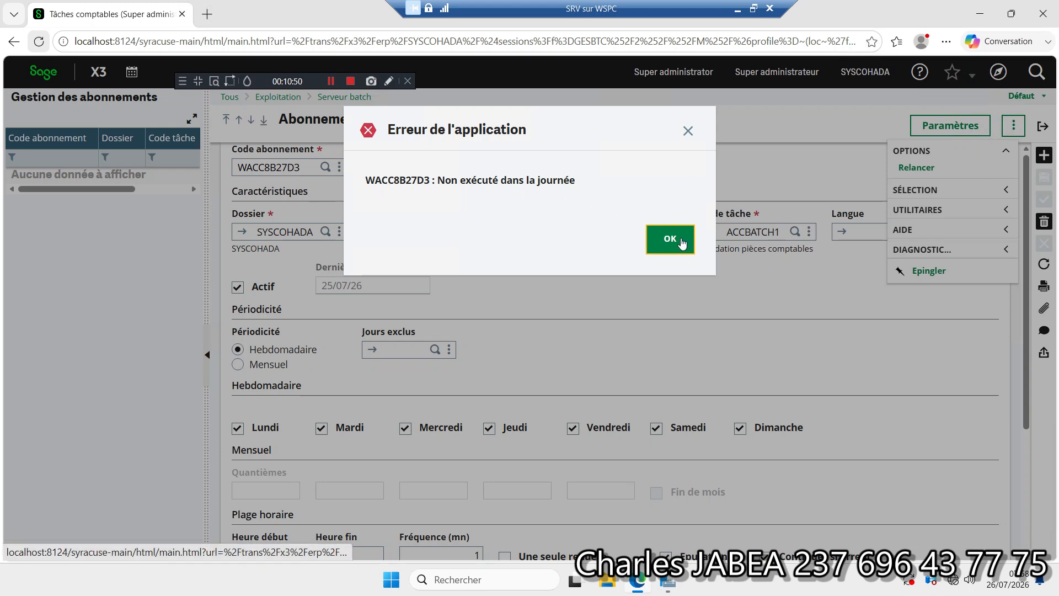
click(681, 241)
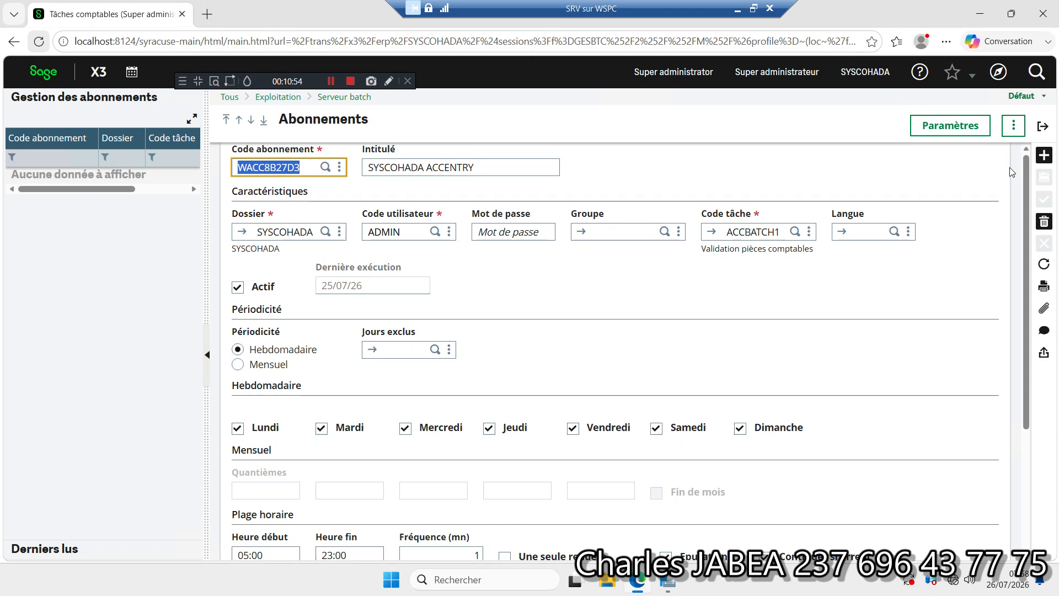
Step: Open Saisie pièces in Comptabilité, display the last ACH entry in the list and examine its header and accounting lines
click(1006, 81)
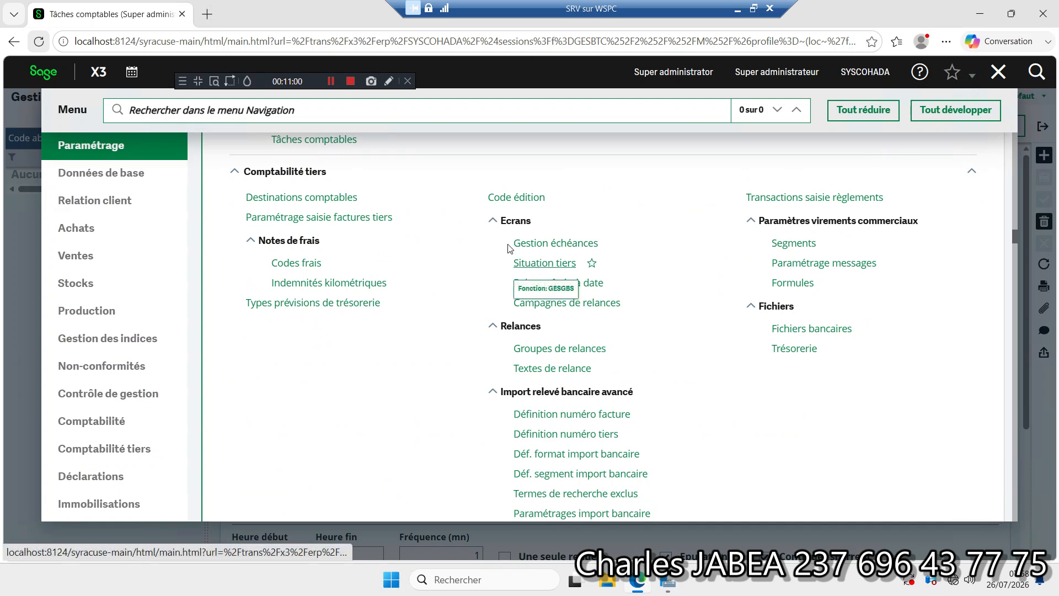
click(331, 81)
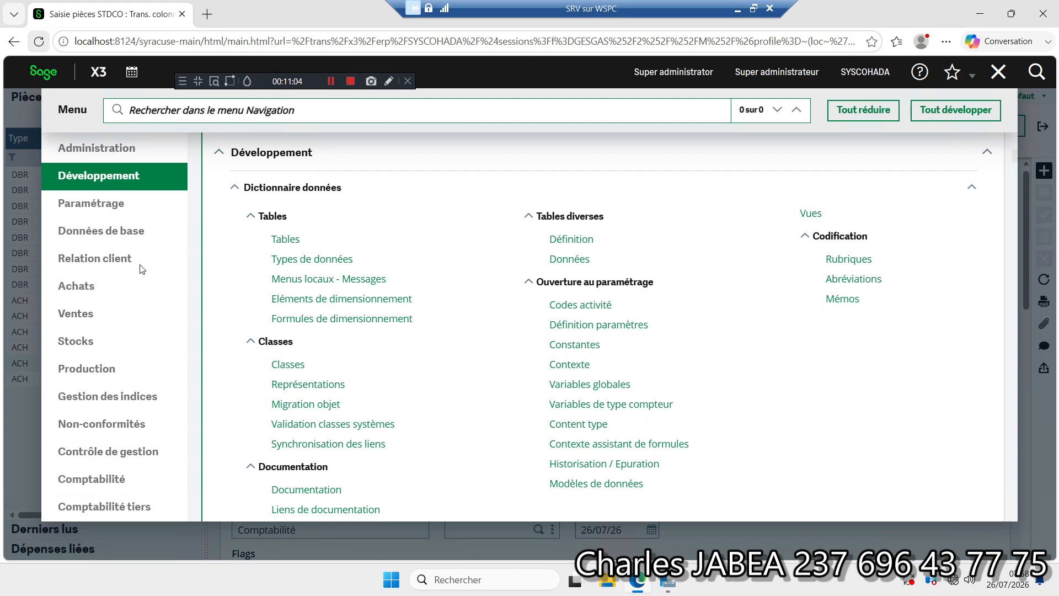
click(84, 479)
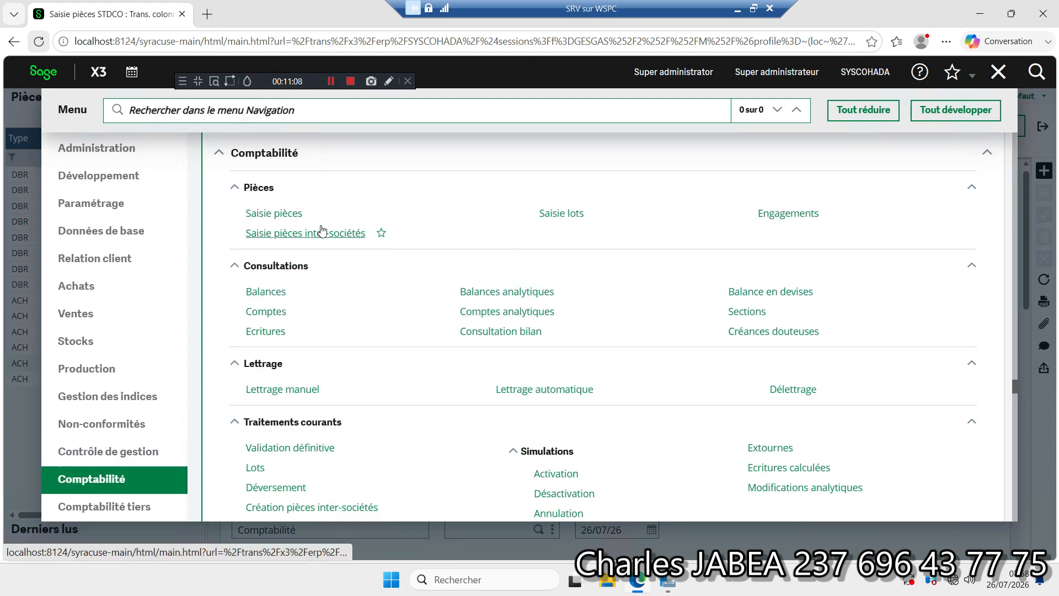
click(284, 218)
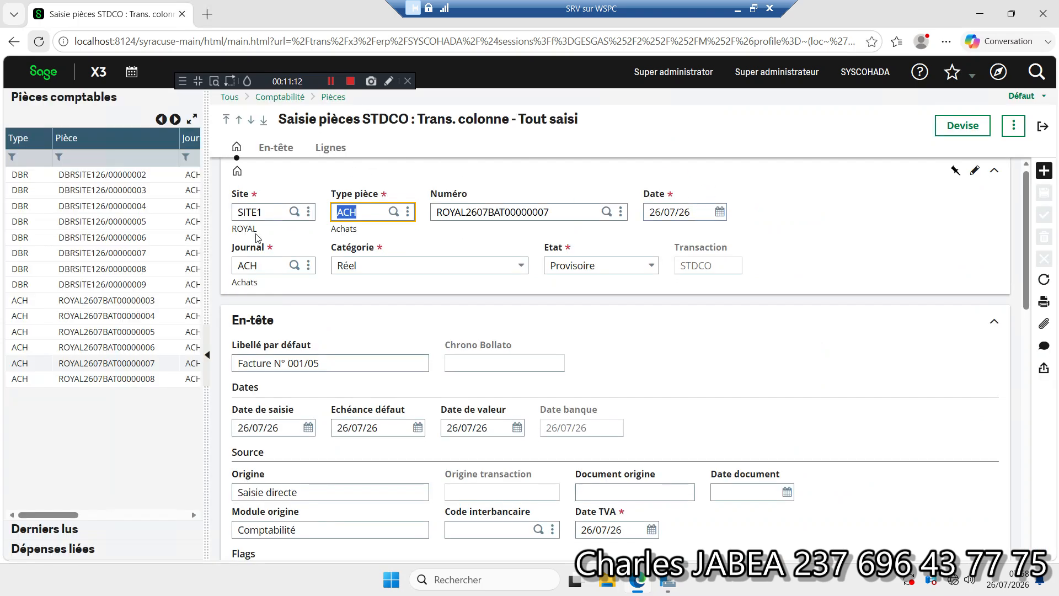
click(109, 384)
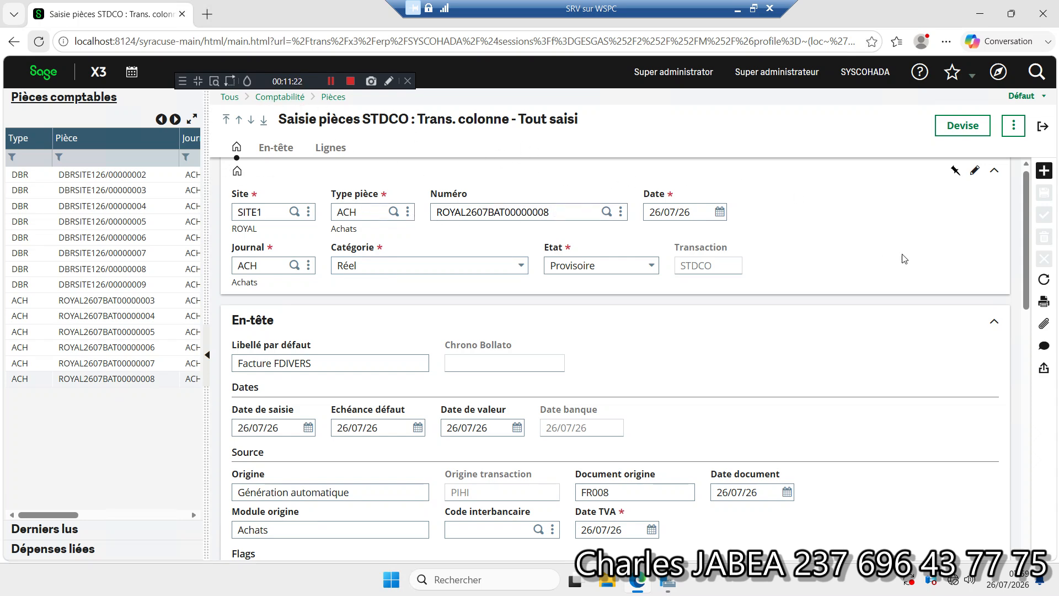
drag(1025, 211, 1000, 440)
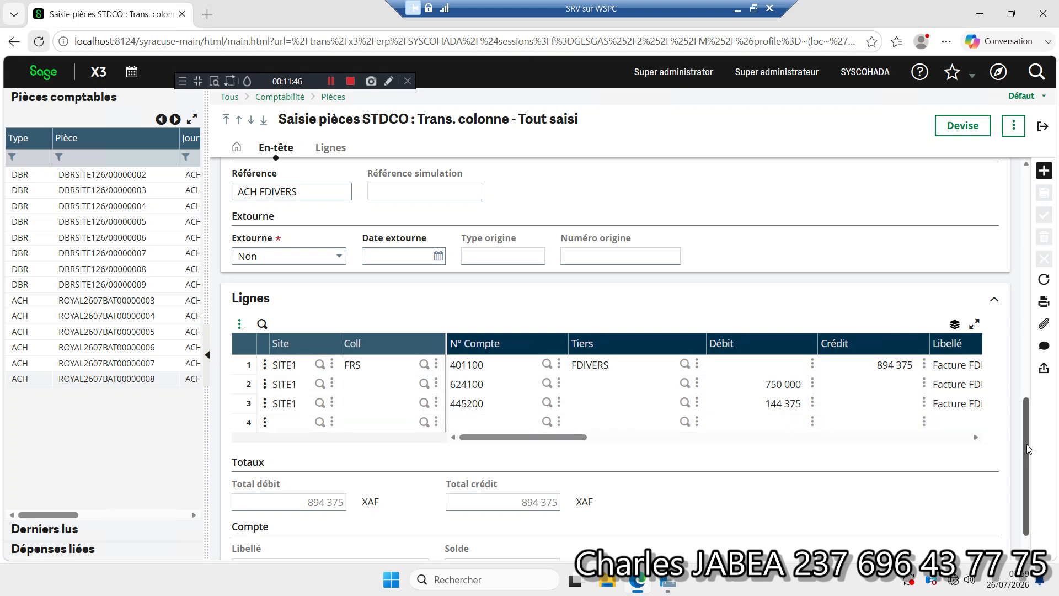
scroll(1025, 470, down, 1)
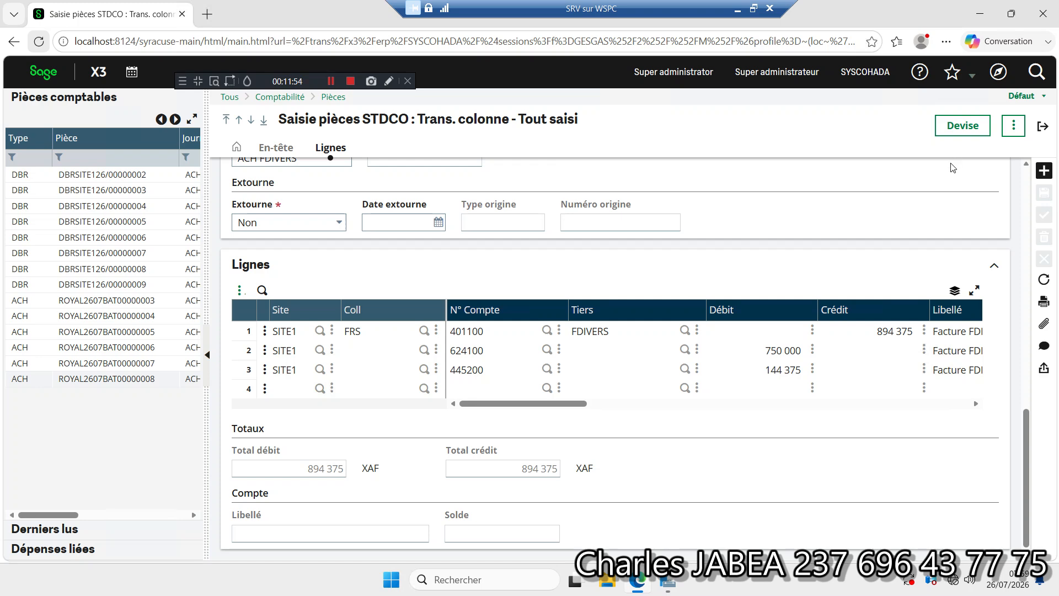
Step: Open the Balances consultation in Comptabilité and search the Social balance of company ROYAL from 01/01/26 to 31/12/26
click(995, 80)
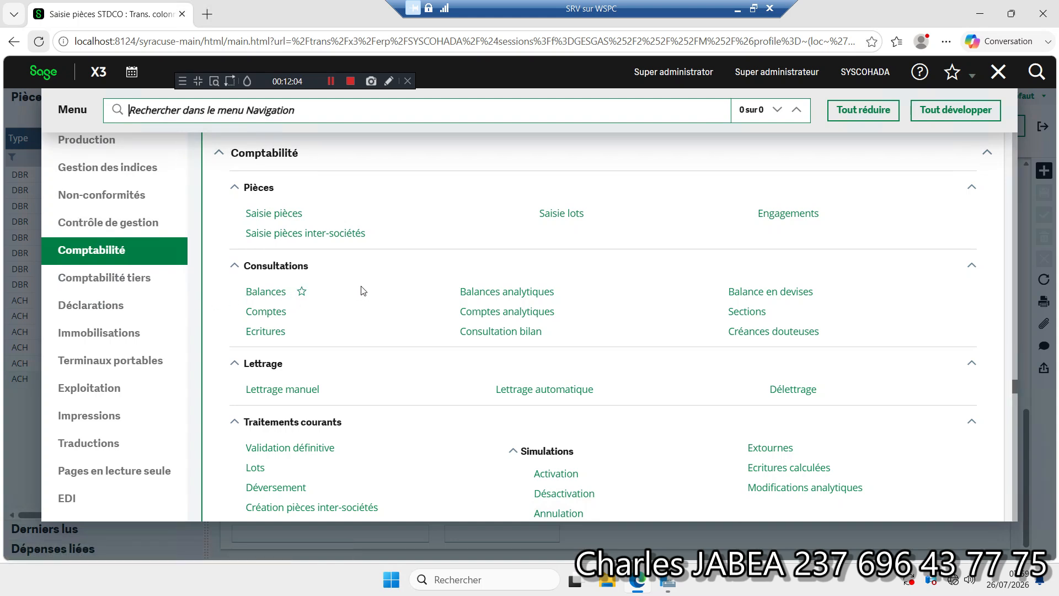
click(255, 295)
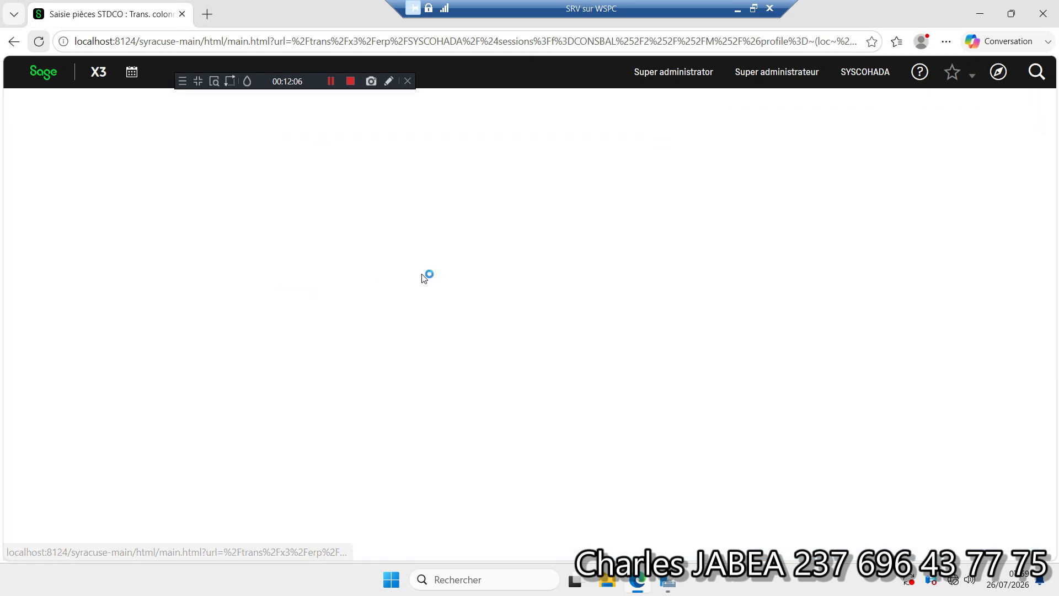
click(87, 239)
click(484, 224)
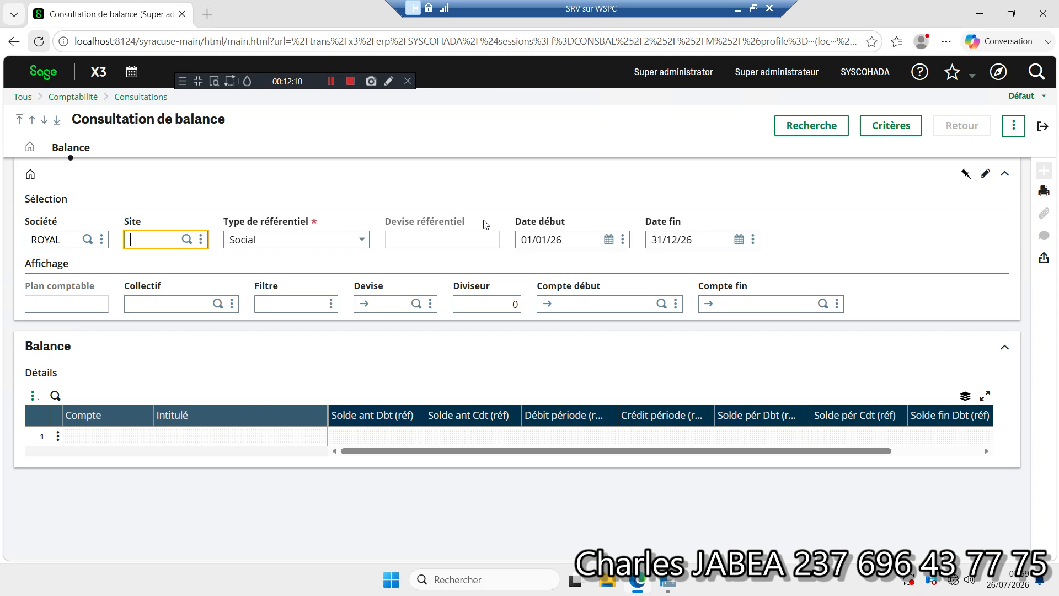
click(797, 132)
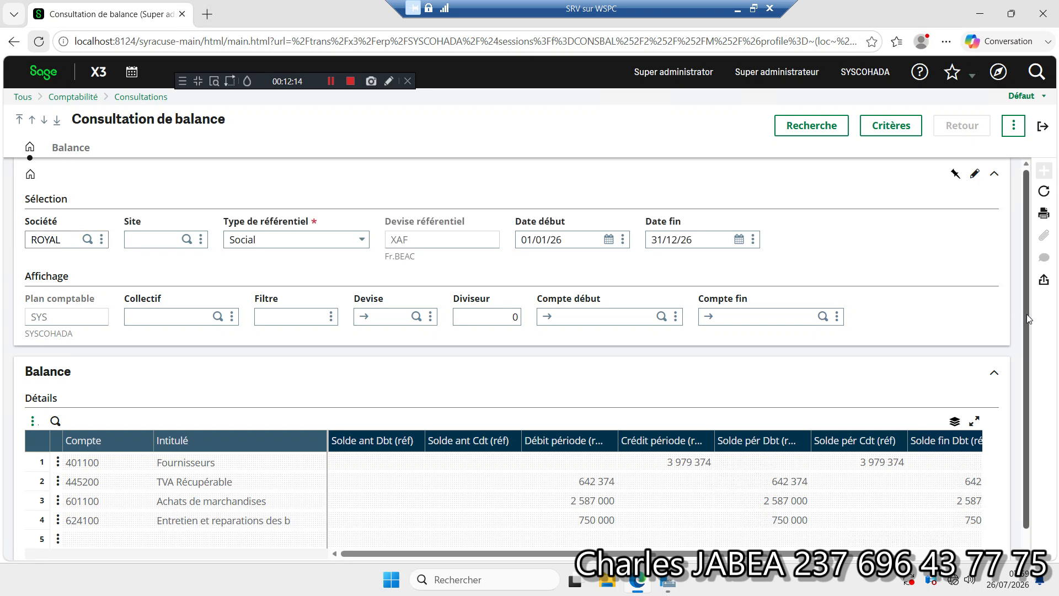
scroll(1027, 312, down, 1)
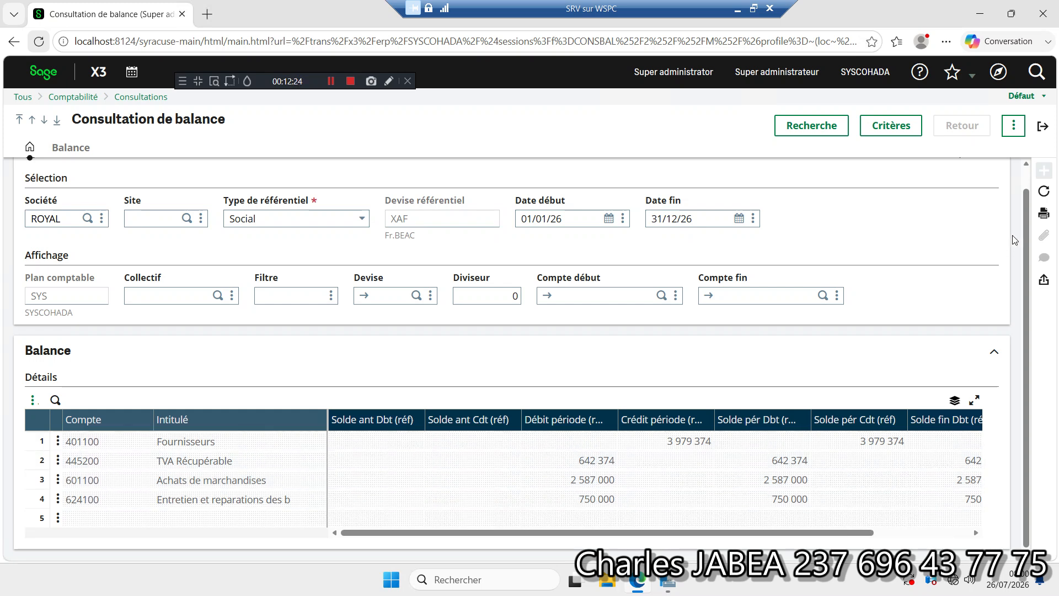
Step: Print the balance consultation as a Fiche with the PRTSCR report, download the PDF, view it and close it
click(1043, 214)
click(1001, 220)
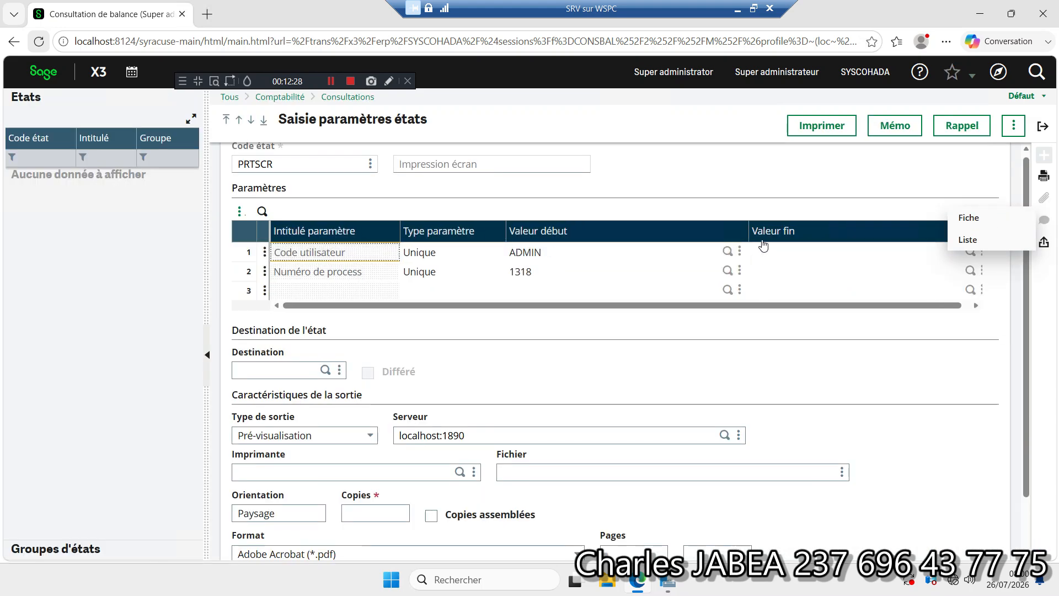
click(815, 127)
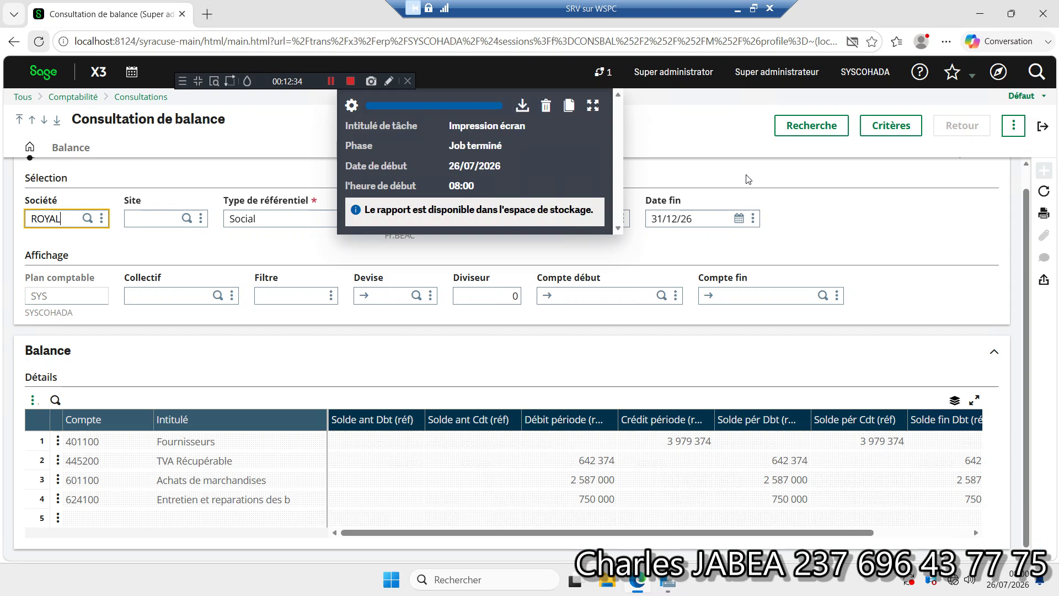
click(521, 105)
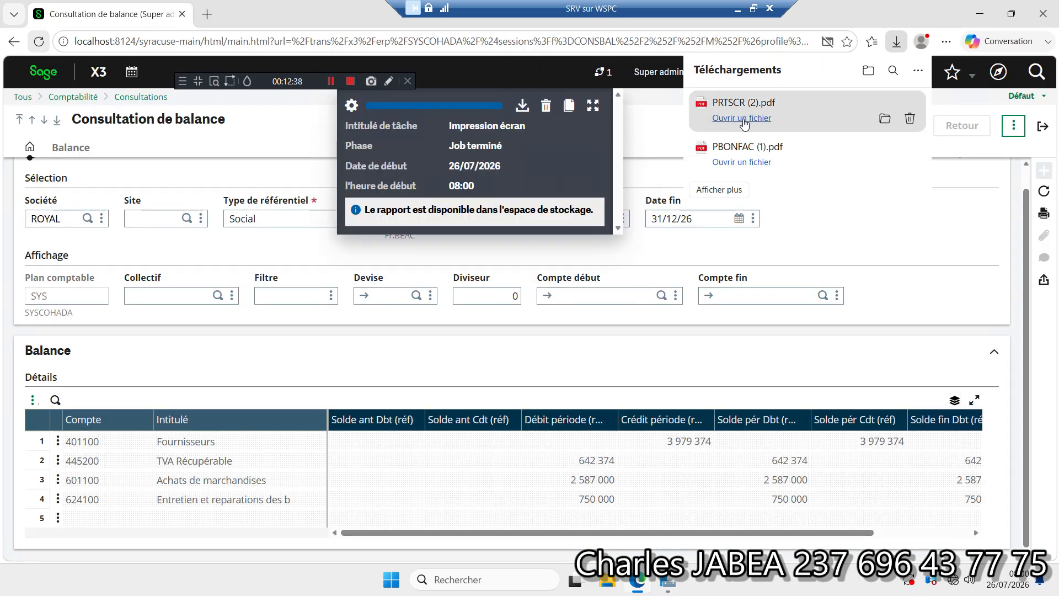
click(743, 119)
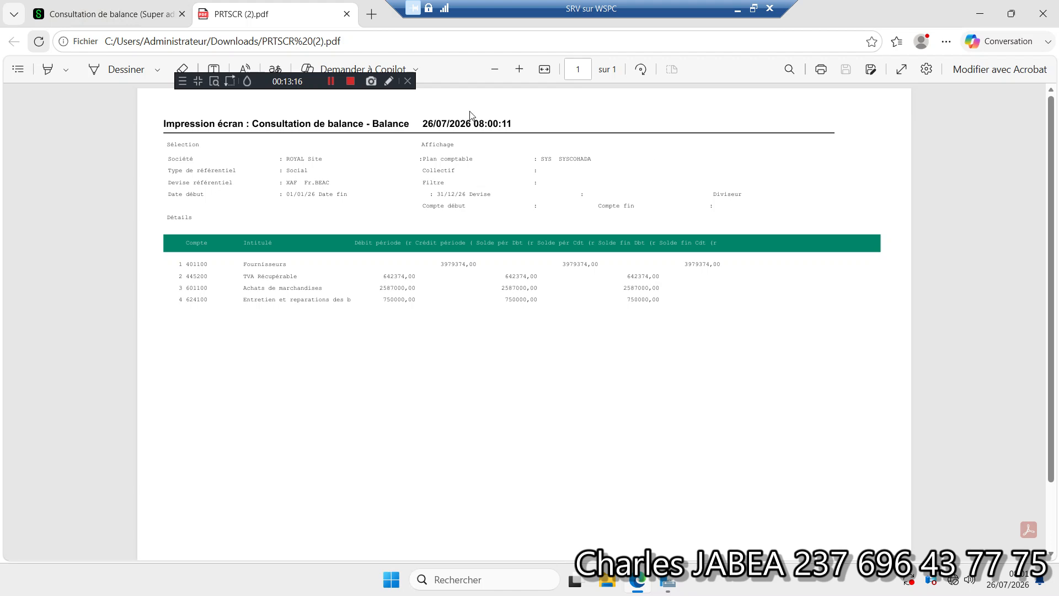
click(346, 15)
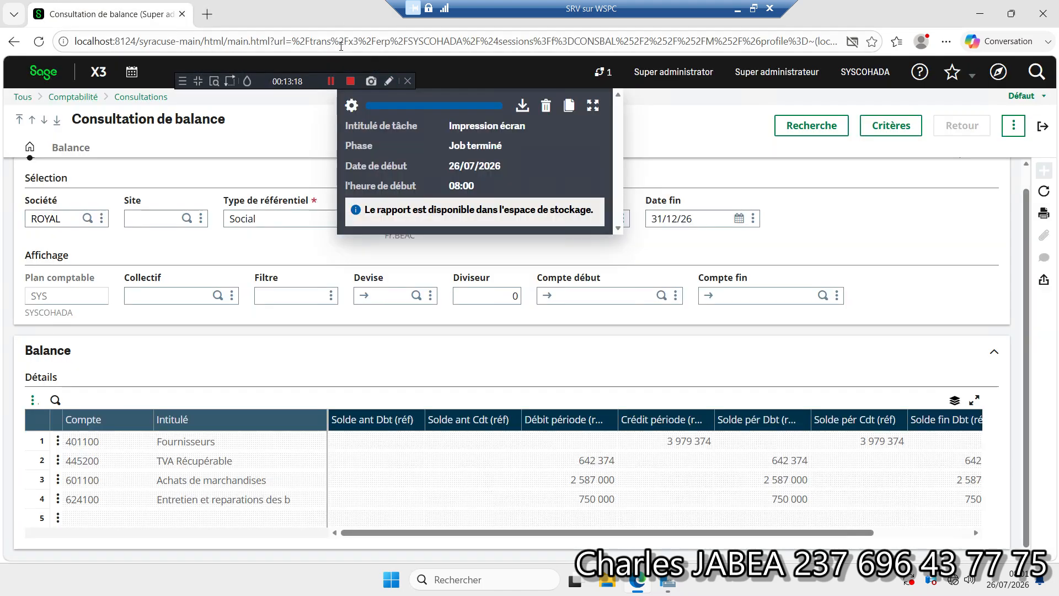